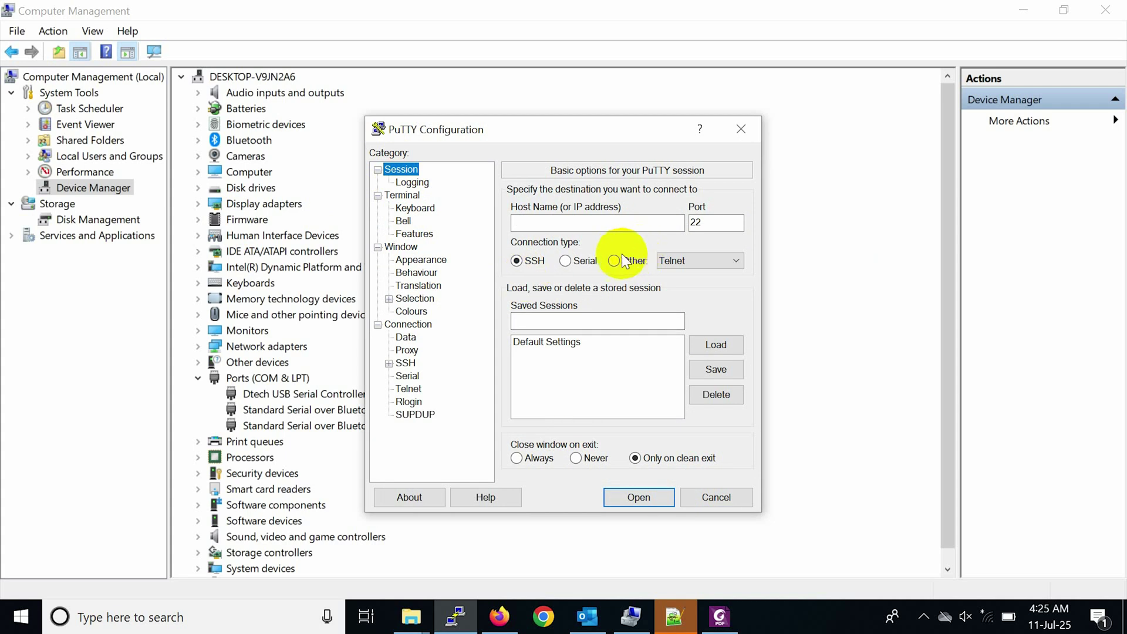
# Switch PuTTY to a Serial connection and clear COM1 from the serial line field.
pyautogui.click(582, 259)
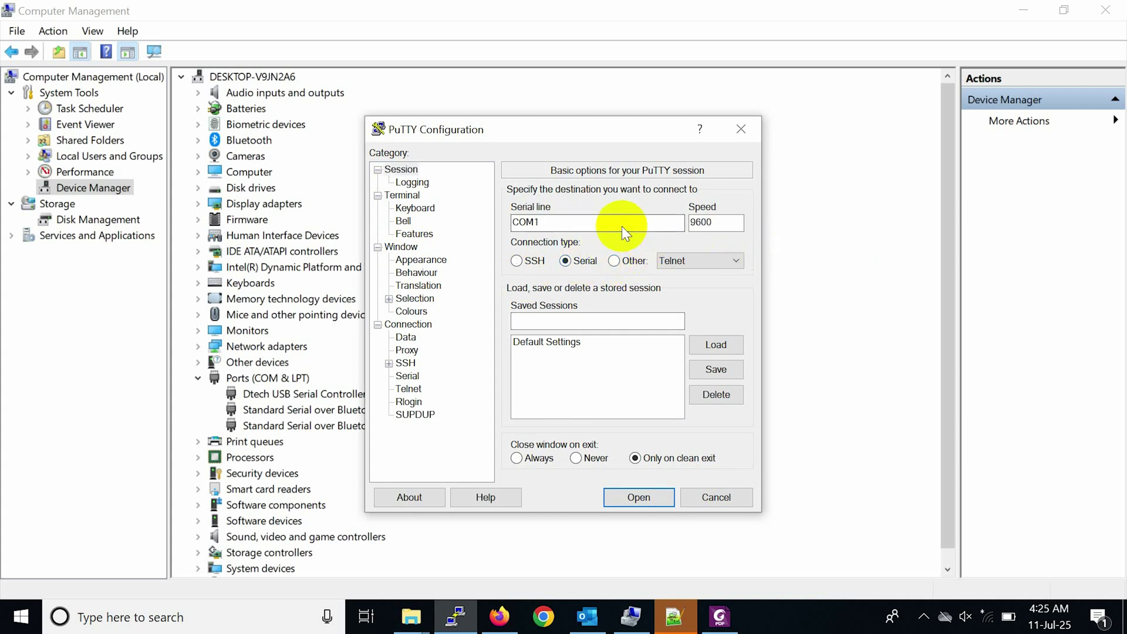
pyautogui.click(563, 225)
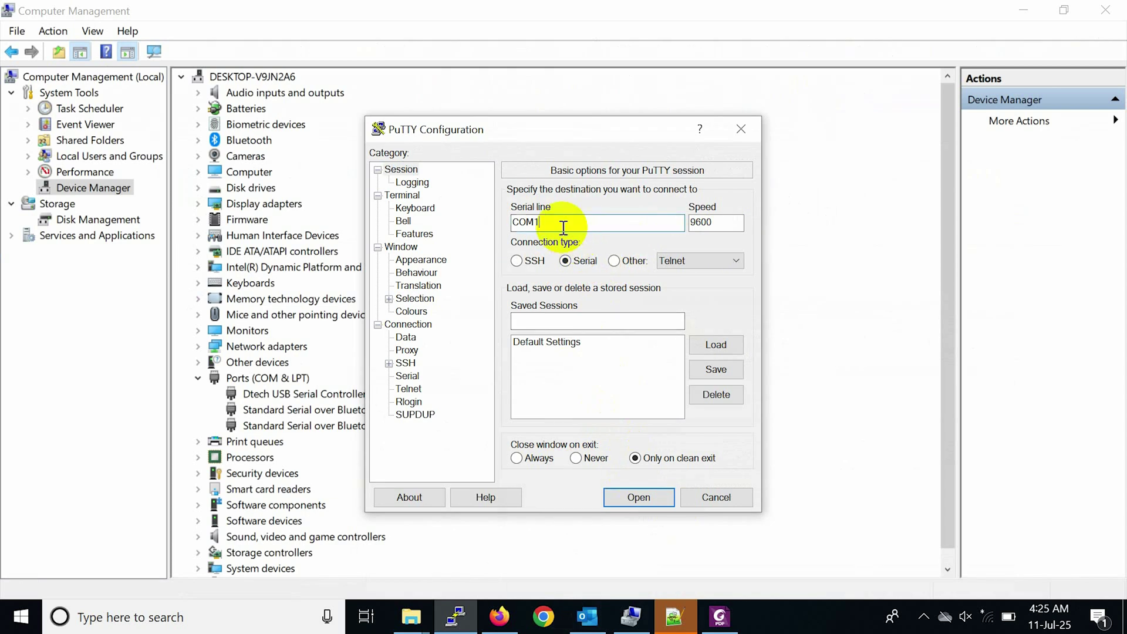
pyautogui.press('BackSpace')
# Set the serial line to COM5 and open the 9600-speed console session.
pyautogui.write('5')
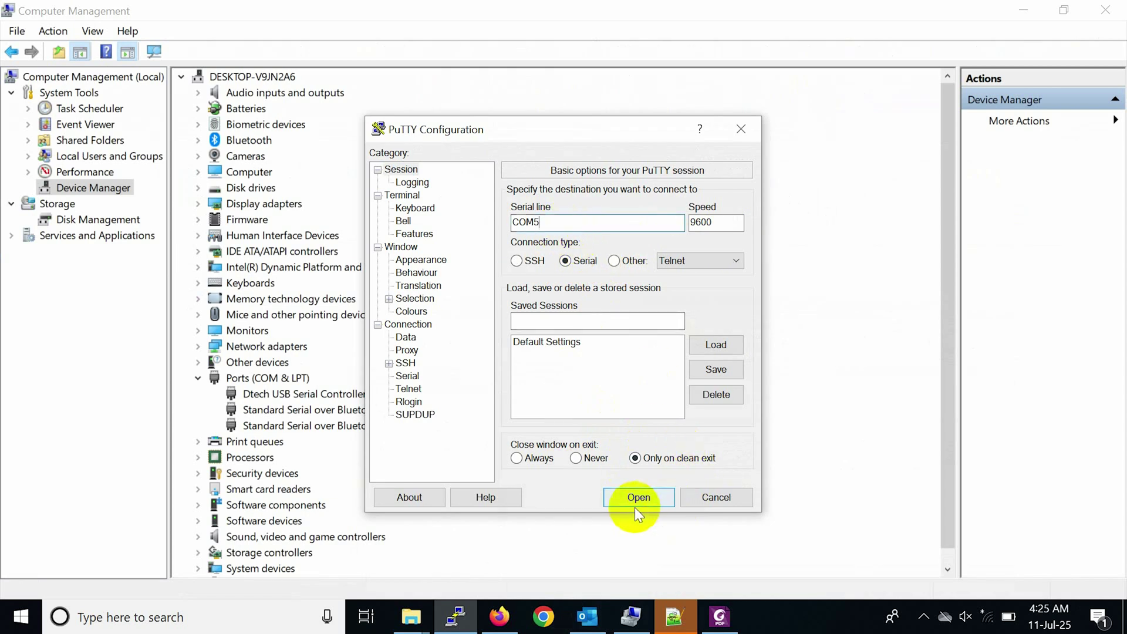
pyautogui.click(632, 506)
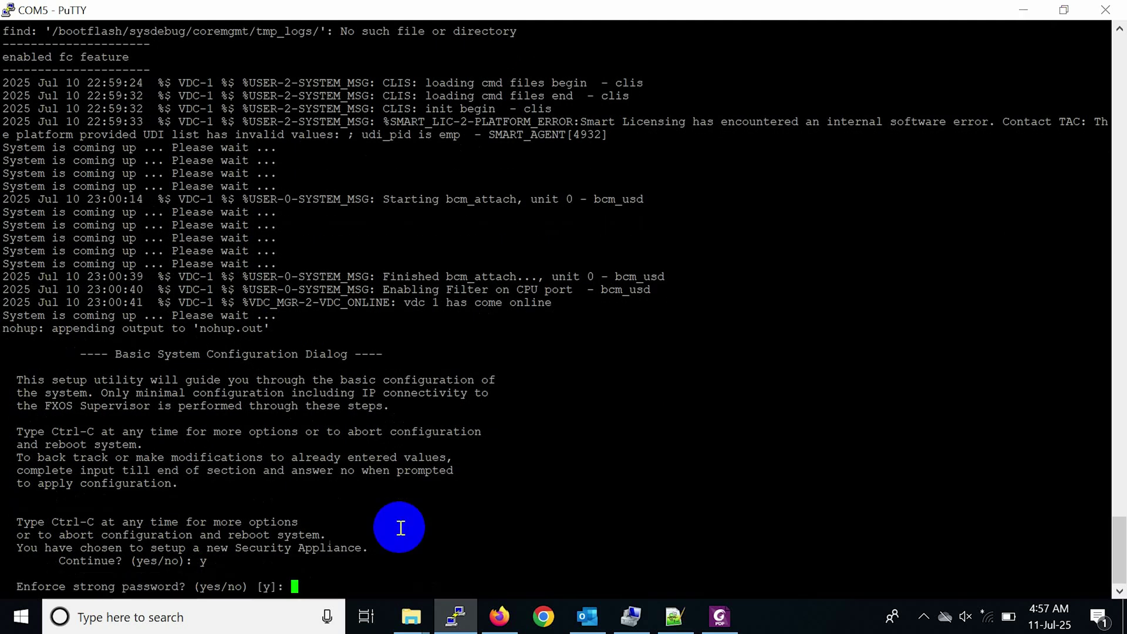
# Decline strong password enforcement, then set and confirm the admin password.
pyautogui.write('n')
pyautogui.press('Return')
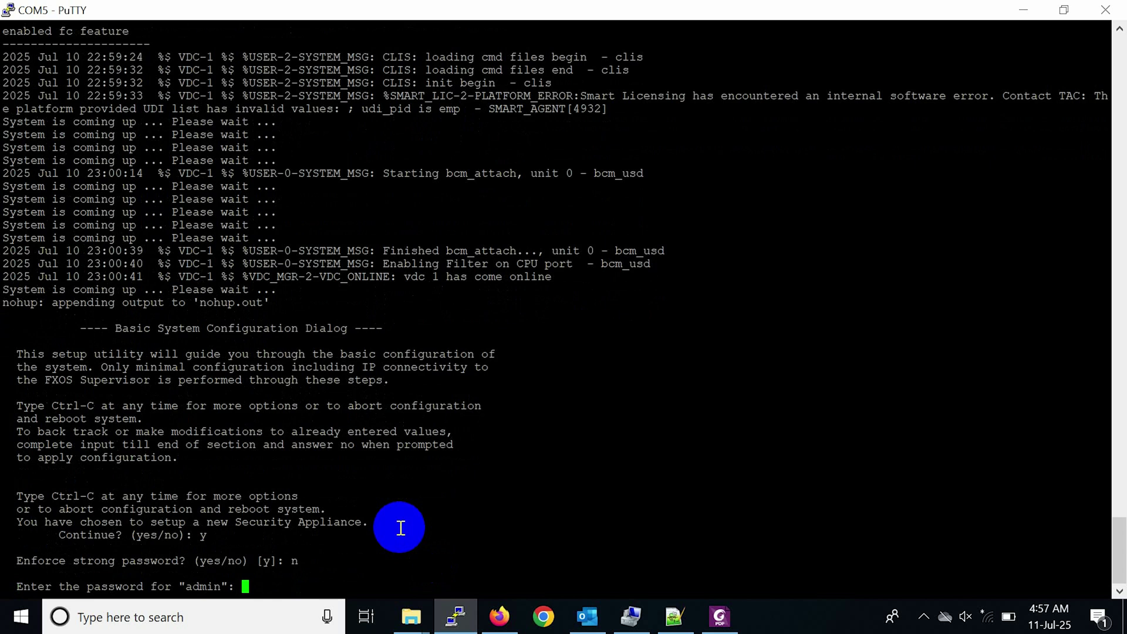
pyautogui.press('Return')
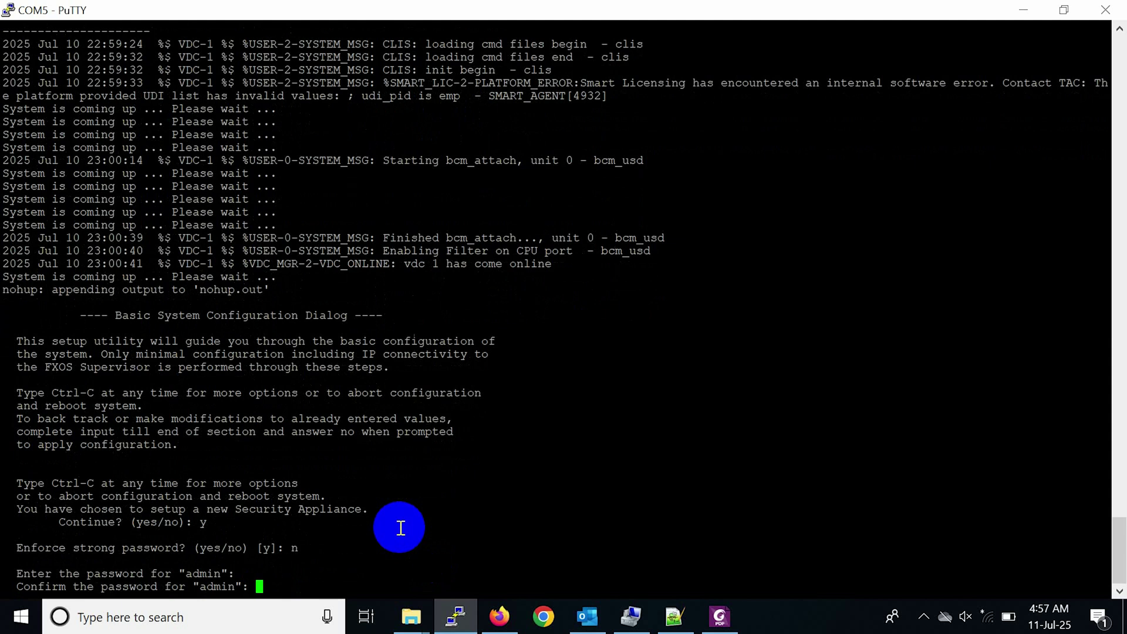
pyautogui.press('Return')
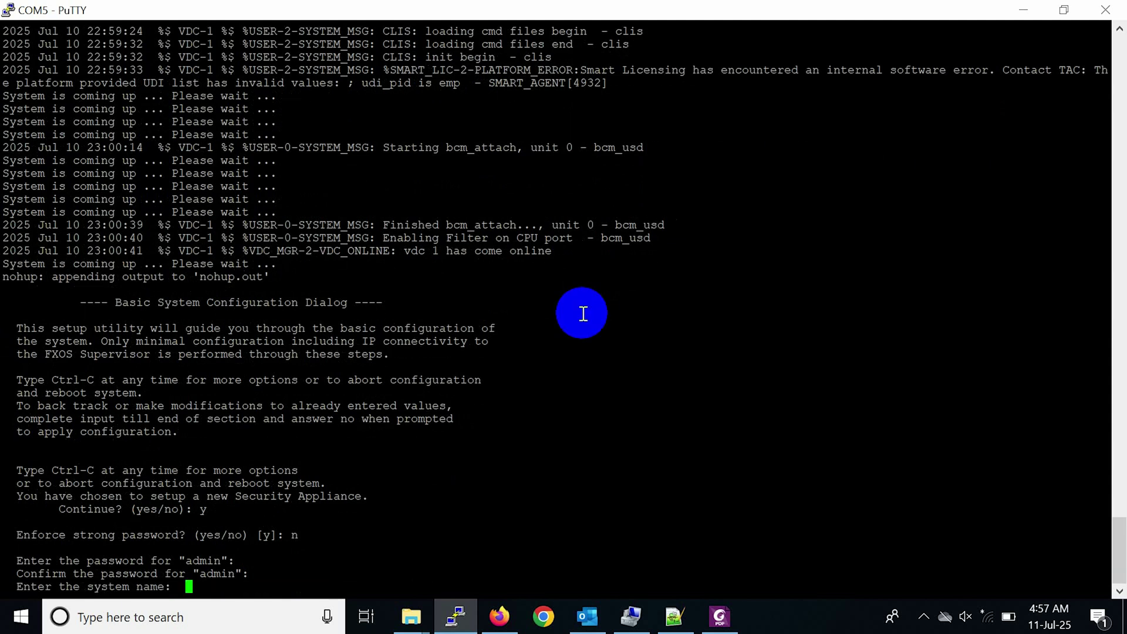
# Enter system name DH-PUB-PERI-FW-FXOS-SM56-02, IP 10.101.39.78, mask 255.255.255.0 and gateway 10.101.39.1.
pyautogui.rightClick(583, 313)
pyautogui.press('Return')
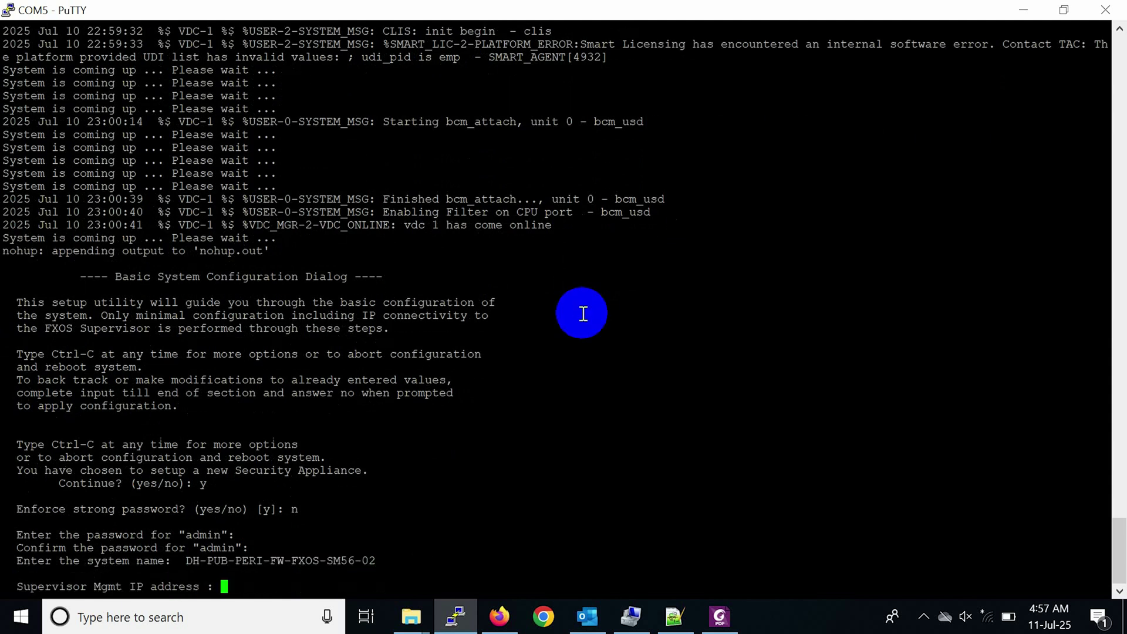
pyautogui.rightClick(465, 547)
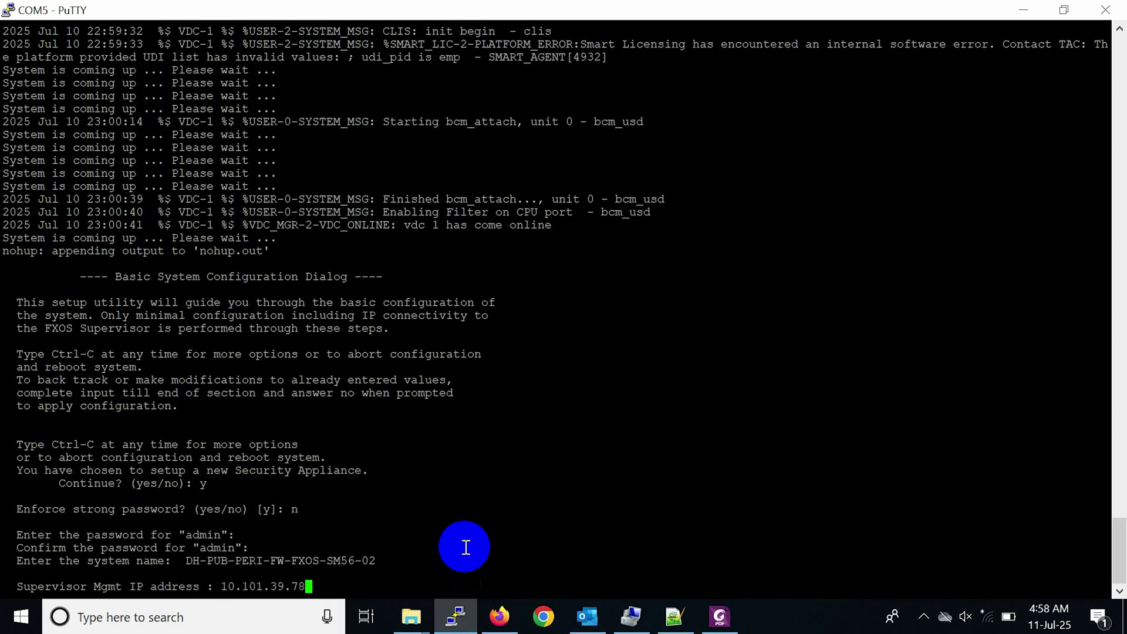
pyautogui.press('Return')
pyautogui.write('255.255.255.0')
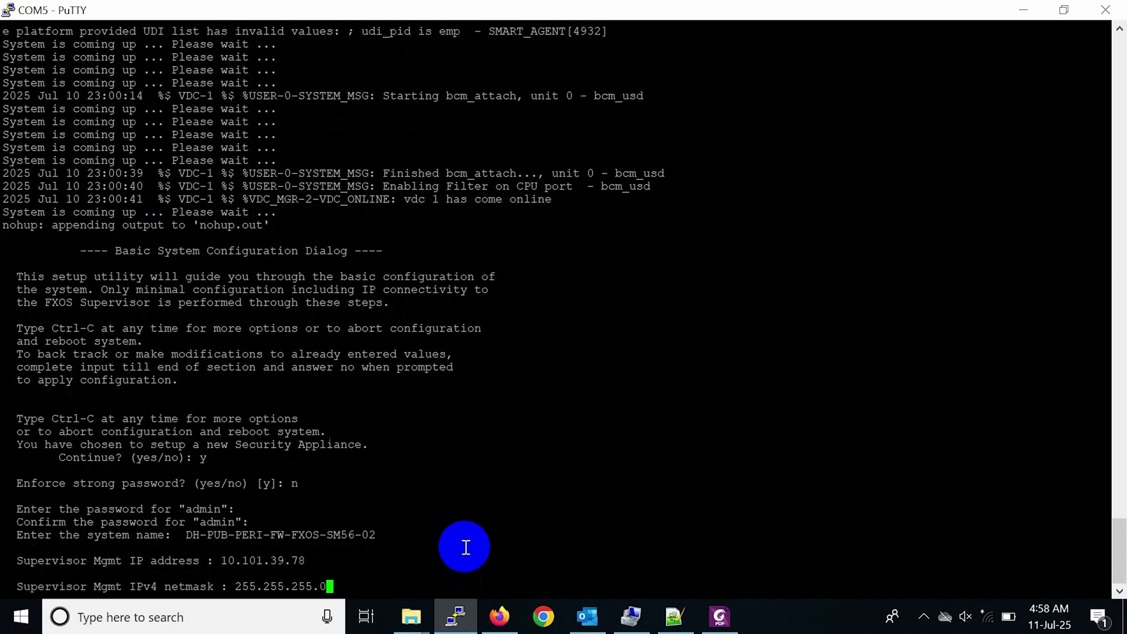
pyautogui.press('Return')
pyautogui.write('10.101')
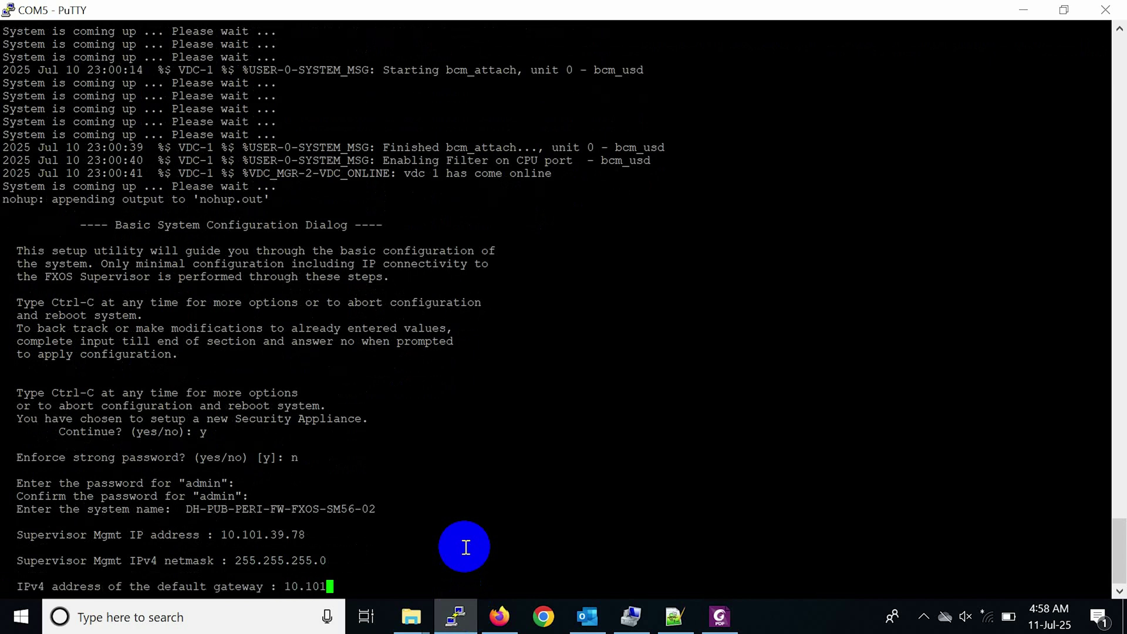
pyautogui.write('.39.1')
# Submit gateway 10.101.39.1 and allow SSH access from 10.0.0.0 with netmask 255.0.0.0.
pyautogui.press('Return')
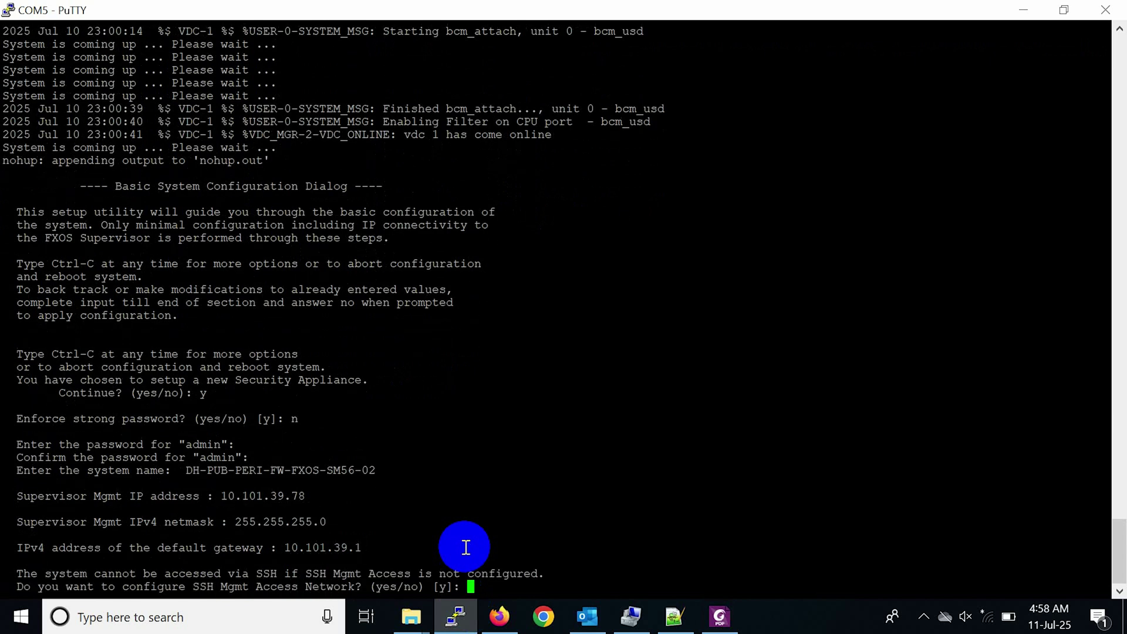
pyautogui.write('y')
pyautogui.press('Return')
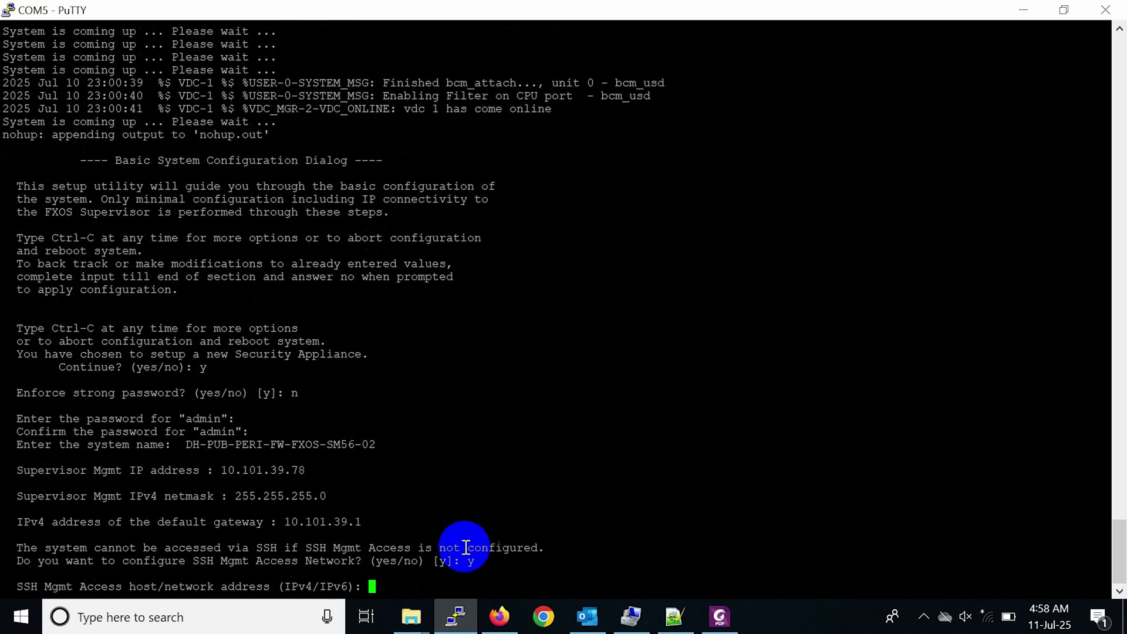
pyautogui.write('10.0.0.0')
pyautogui.press('Return')
pyautogui.write('255.')
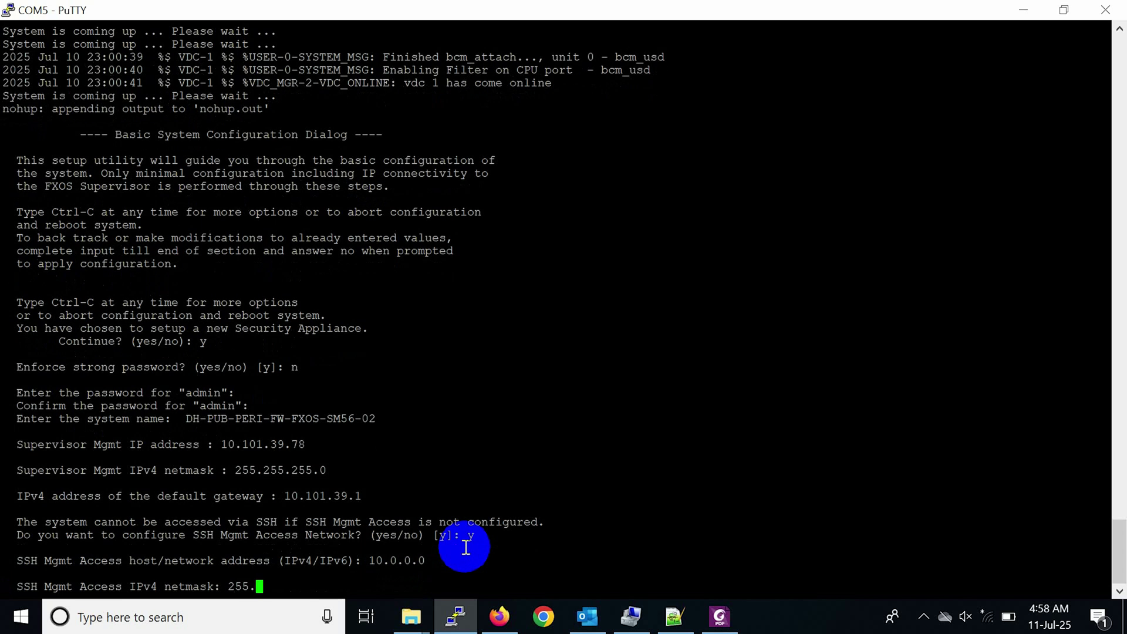
pyautogui.write('0.0.0')
pyautogui.press('Return')
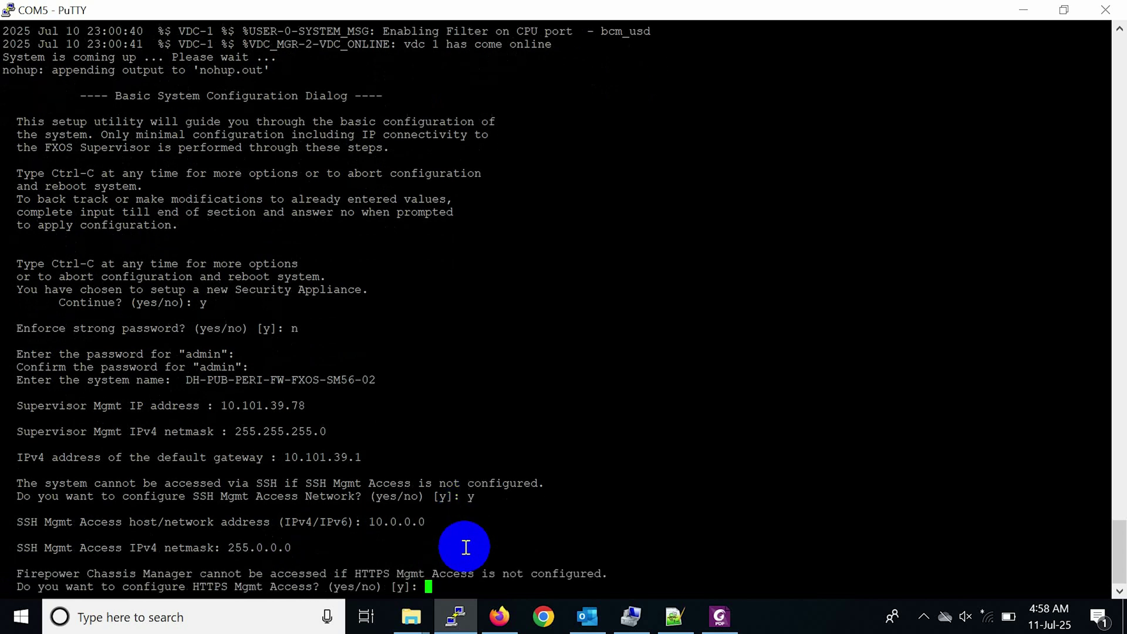
# Allow HTTPS access from 10.0.0.0 with netmask 255.0.0.0, correcting netmask typos.
pyautogui.write('y')
pyautogui.press('Return')
pyautogui.write('10.')
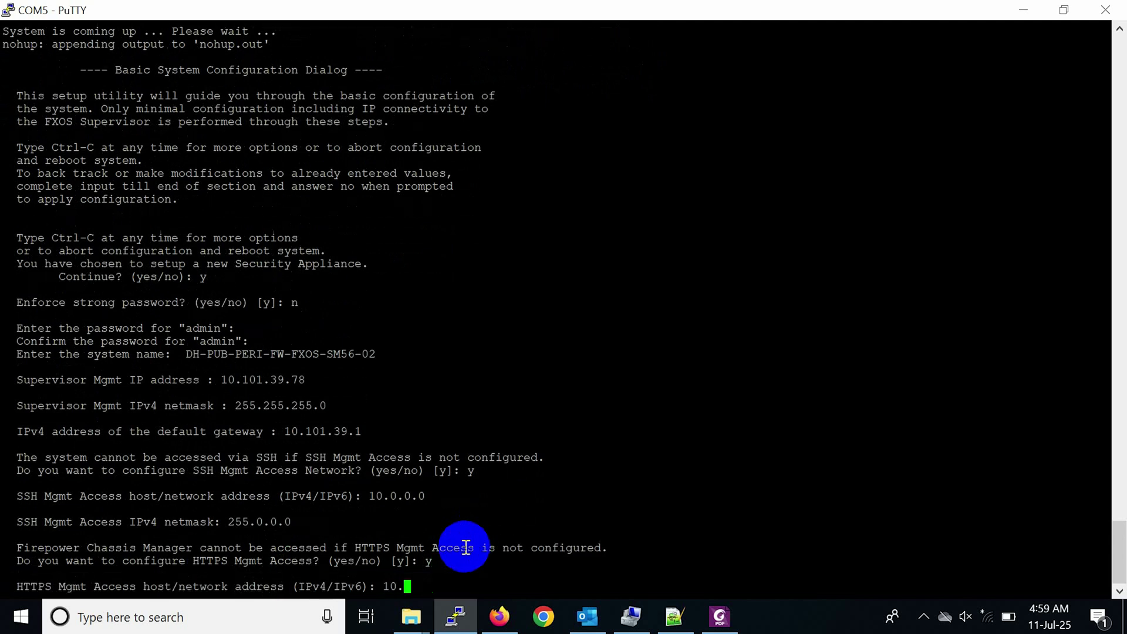
pyautogui.write('0.0.0')
pyautogui.press('Return')
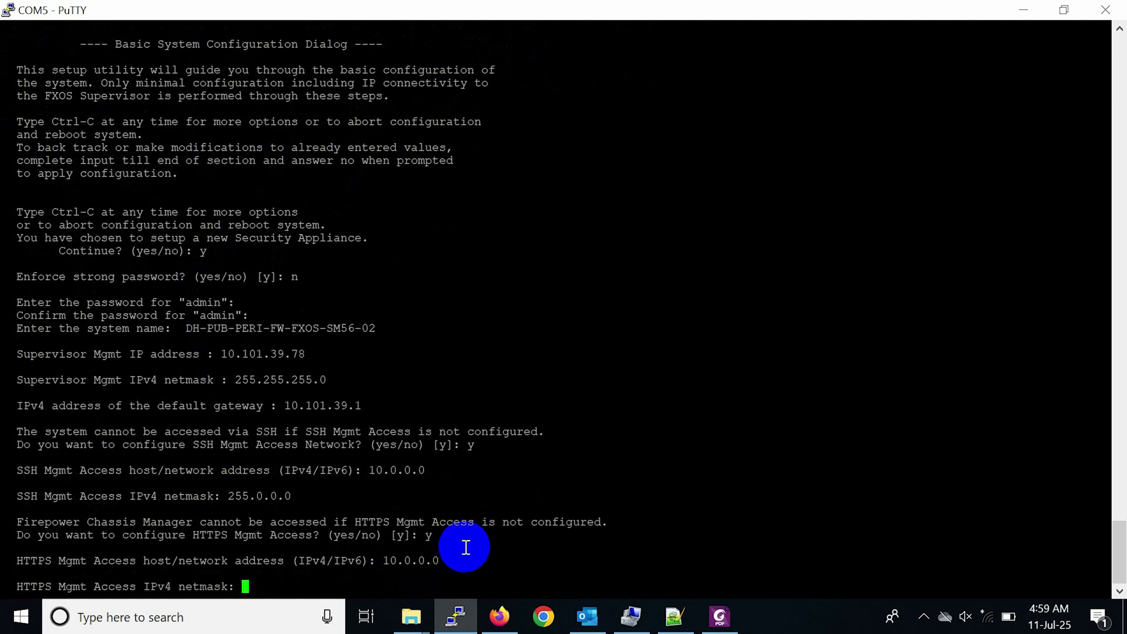
pyautogui.write('255.2')
pyautogui.press('BackSpace')
pyautogui.write('0..')
pyautogui.press('BackSpace')
pyautogui.write('0.0')
pyautogui.press('Return')
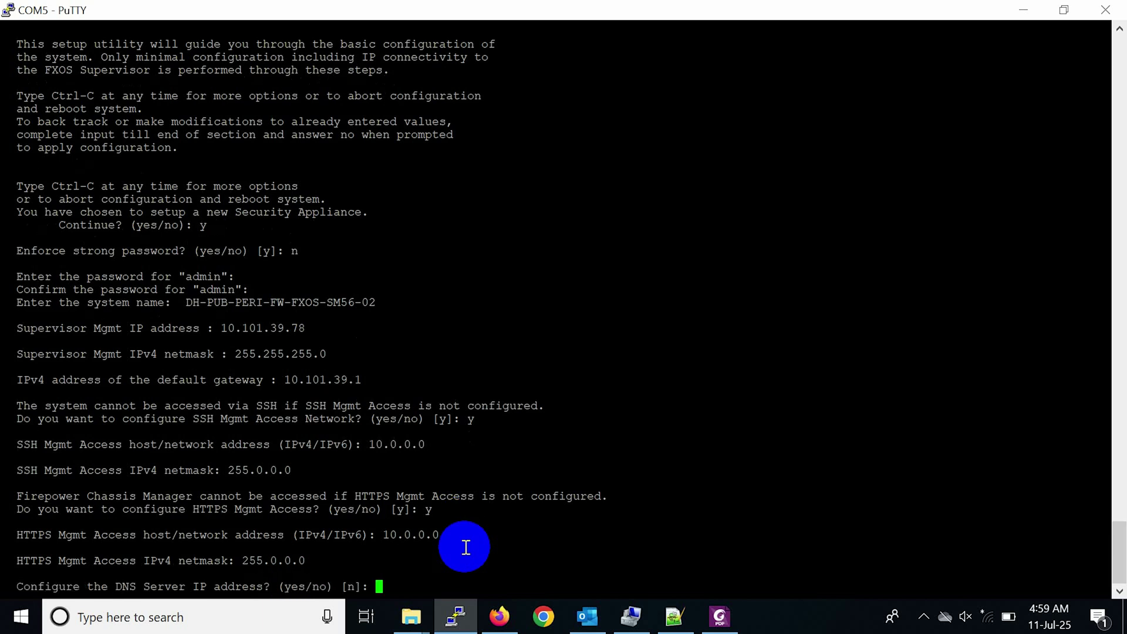
# Add DNS server 10.101.11.67 and set a default domain name.
pyautogui.write('y')
pyautogui.press('Return')
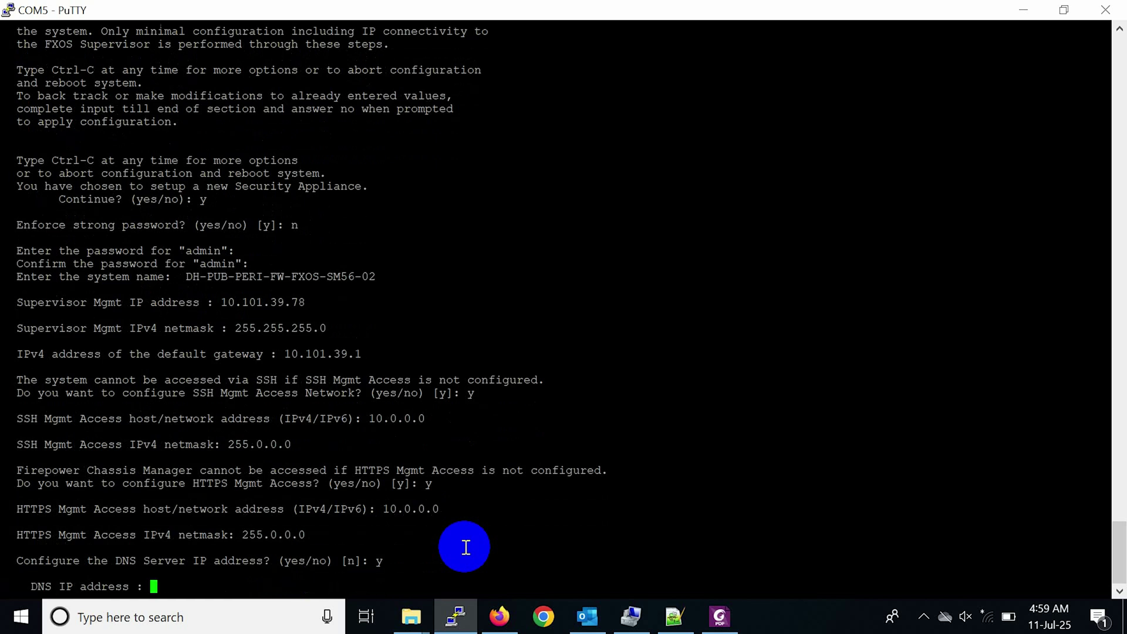
pyautogui.rightClick(504, 542)
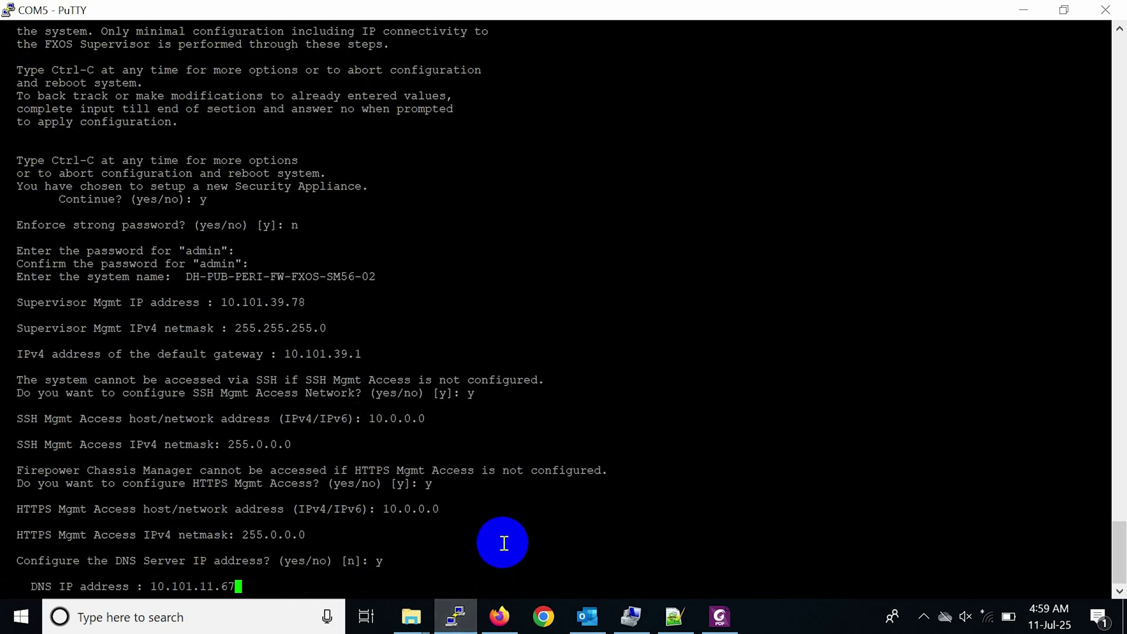
pyautogui.press('Return')
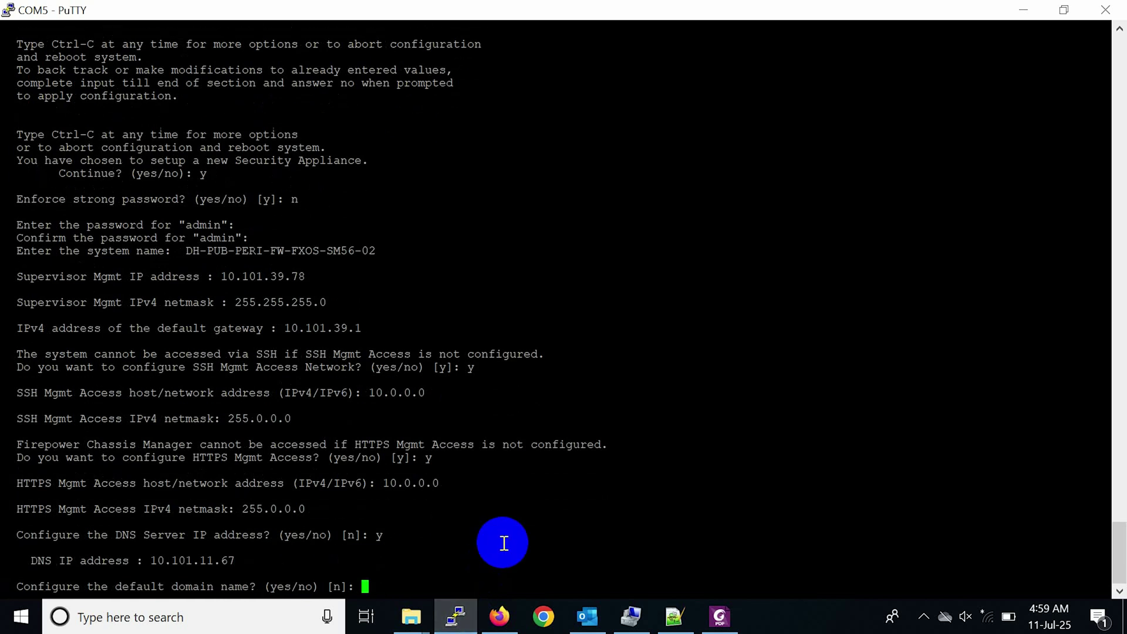
pyautogui.write('y')
pyautogui.press('Return')
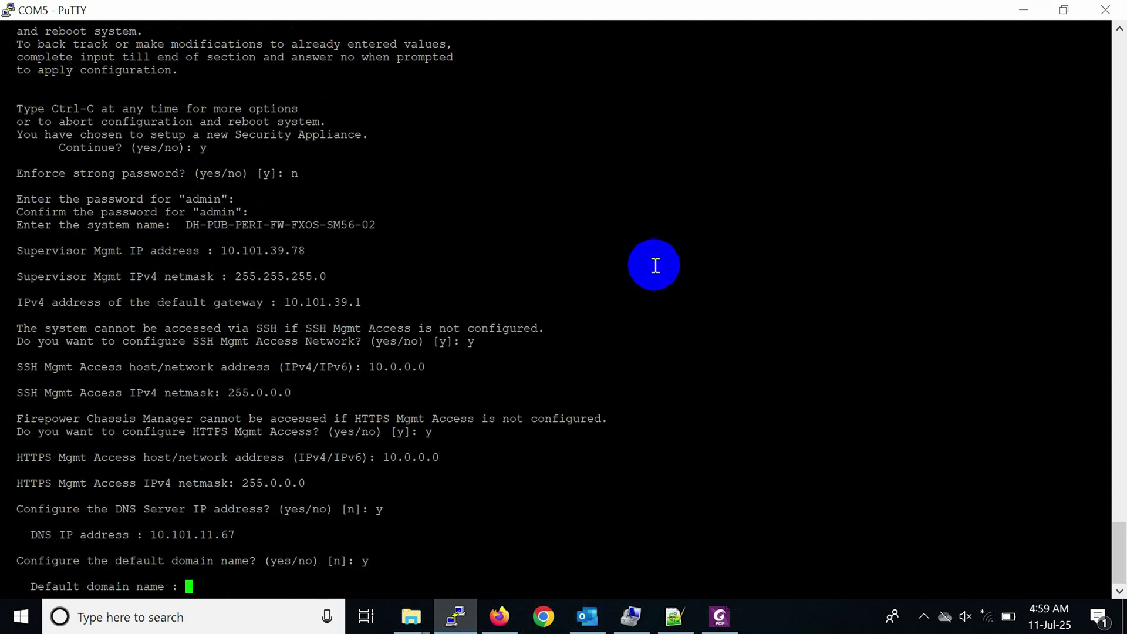
pyautogui.rightClick(655, 265)
pyautogui.press('Return')
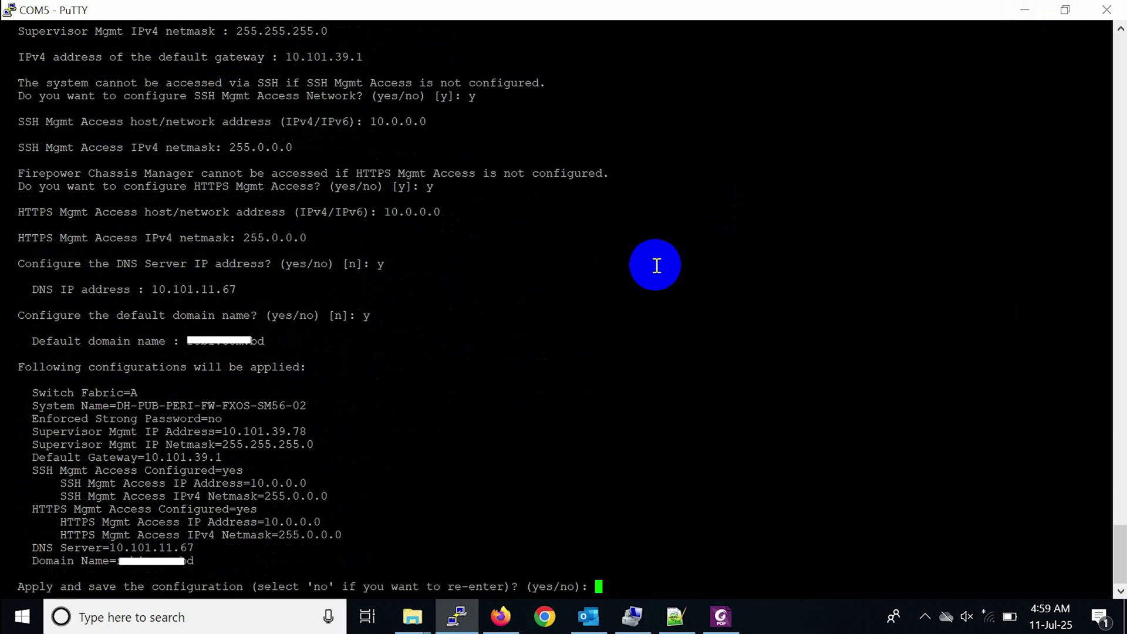
# Apply and save the configuration, then log in with username admin.
pyautogui.write('y')
pyautogui.press('Return')
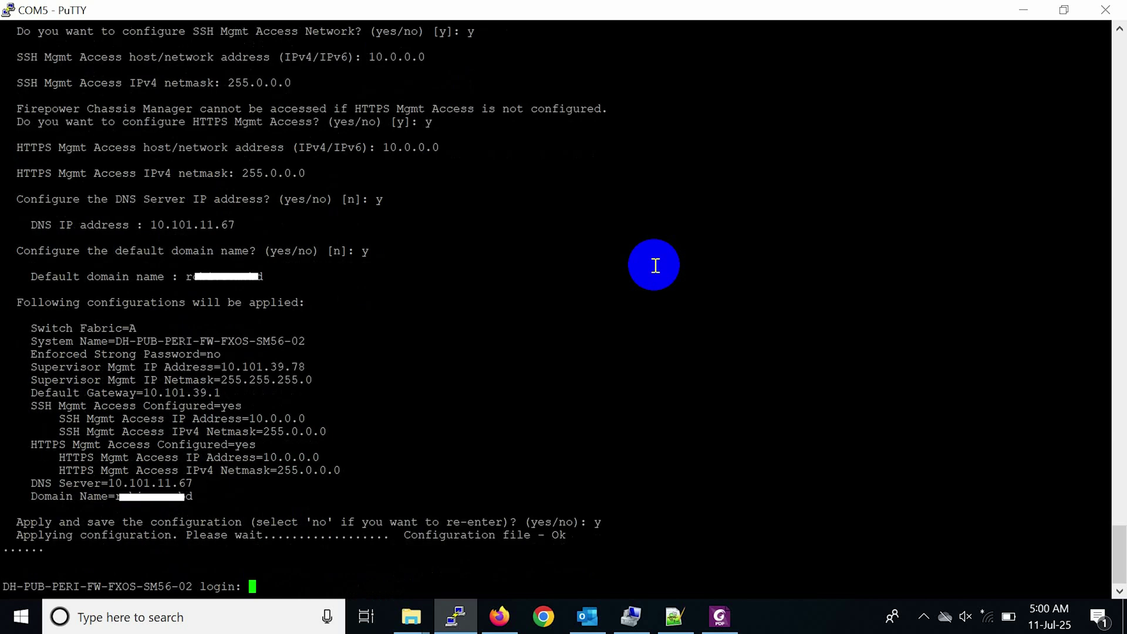
pyautogui.write('admin')
pyautogui.press('Return')
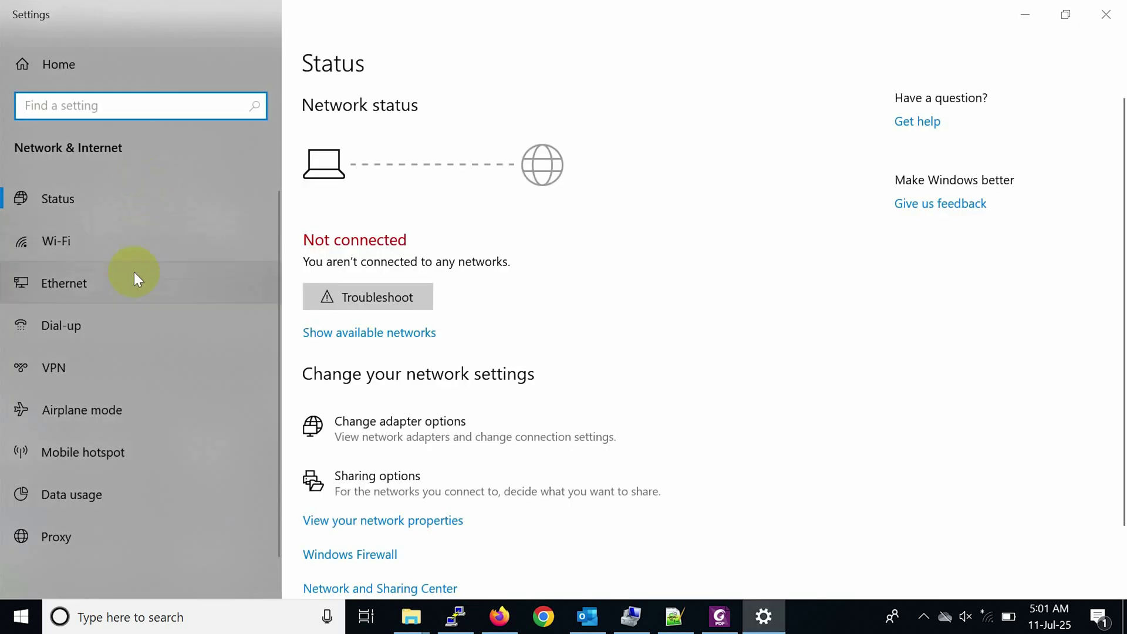
# Open the IPv4 properties of the wired Ethernet adapter.
pyautogui.click(139, 278)
pyautogui.click(949, 119)
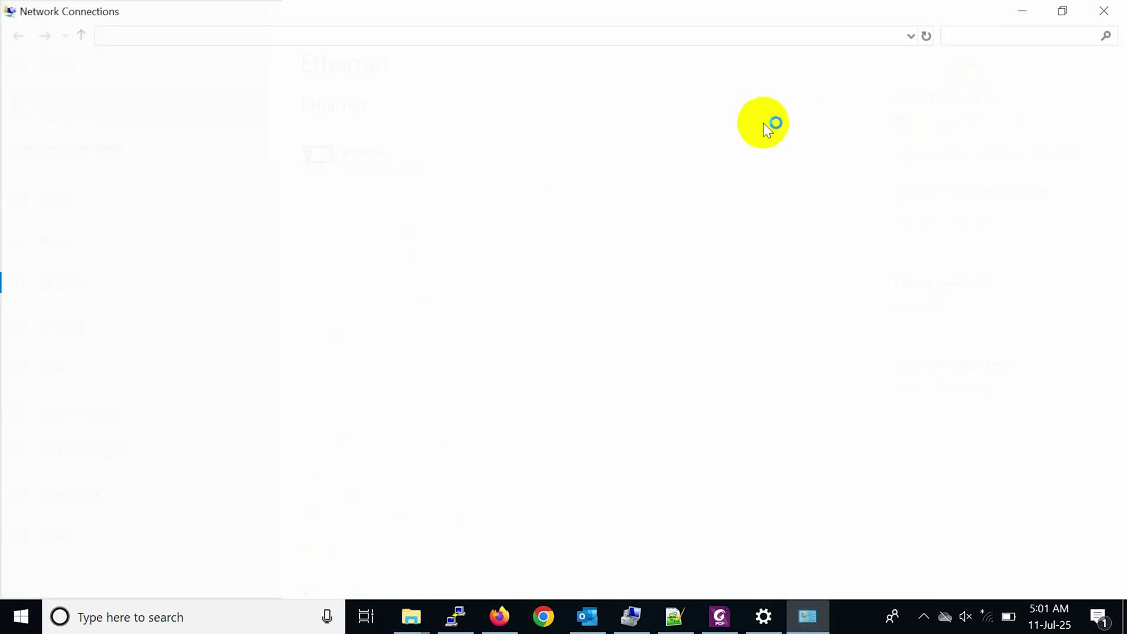
pyautogui.click(526, 111)
pyautogui.rightClick(526, 112)
pyautogui.click(564, 306)
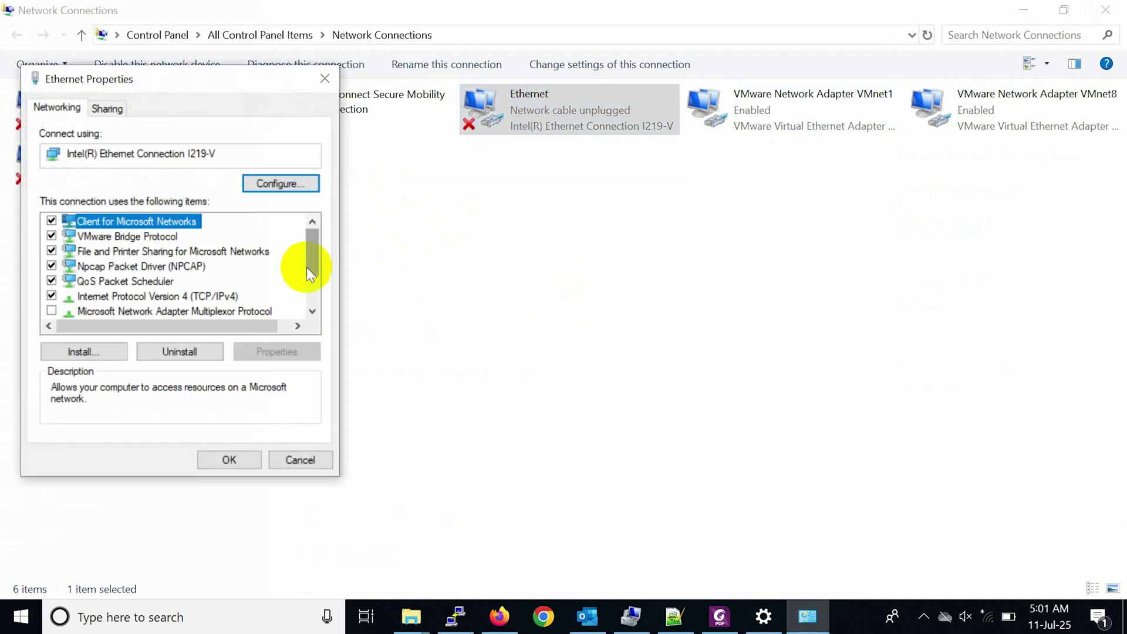
pyautogui.doubleClick(234, 295)
# Assign static IP 10.101.39.50 with subnet mask 255.255.255.0 and apply it.
pyautogui.click(212, 275)
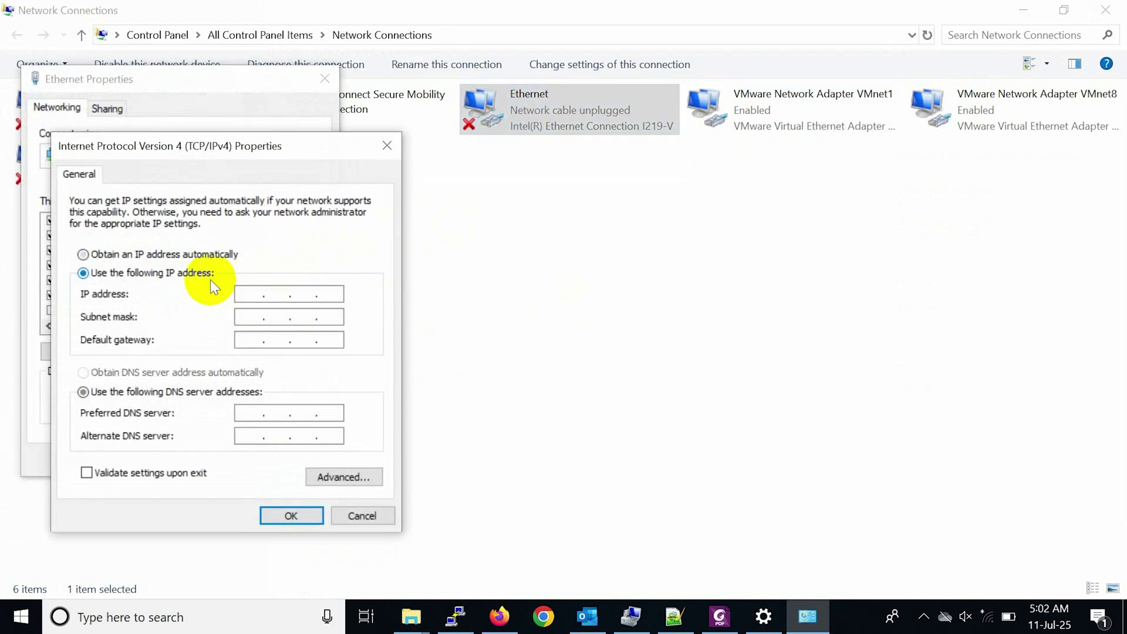
pyautogui.click(254, 293)
pyautogui.write('10 . 101 . 3')
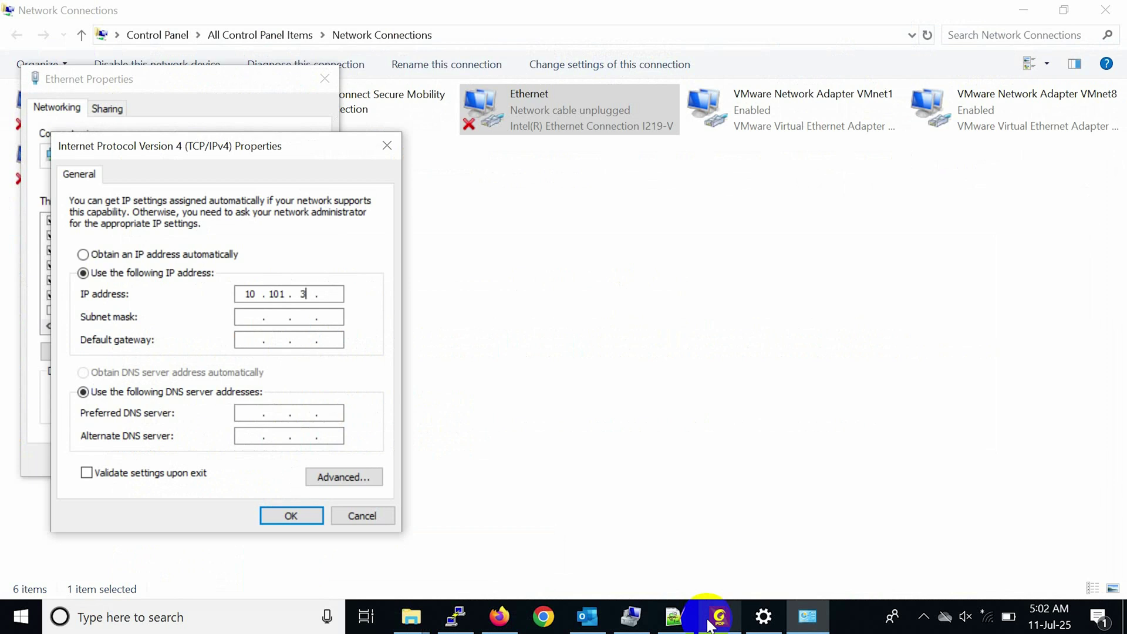
pyautogui.write('9 . 50')
pyautogui.press('Tab')
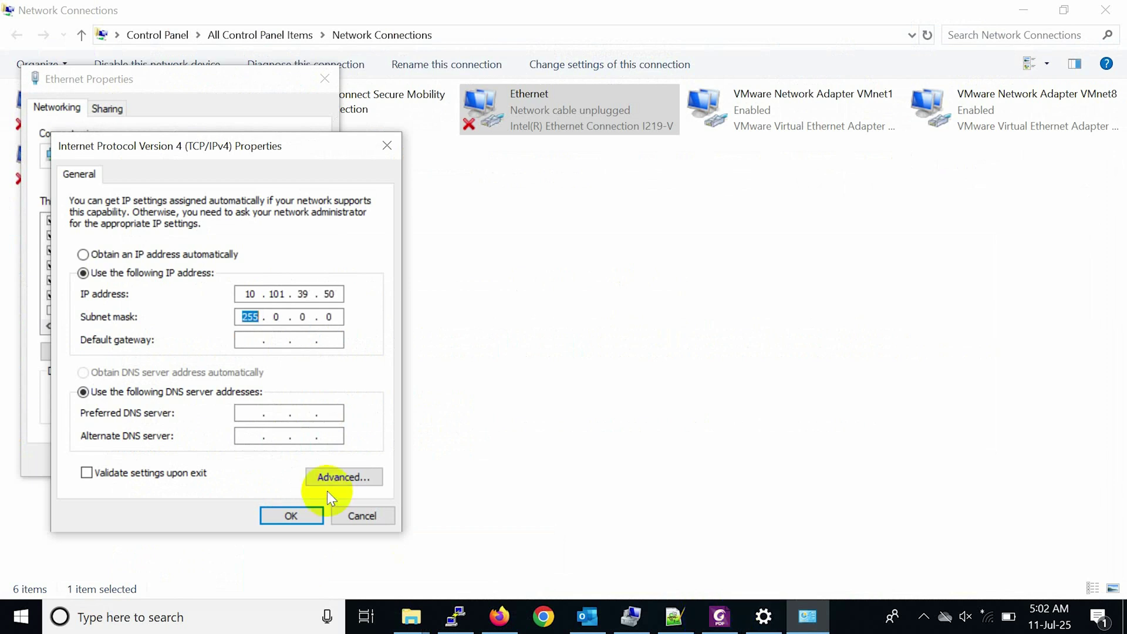
pyautogui.doubleClick(271, 318)
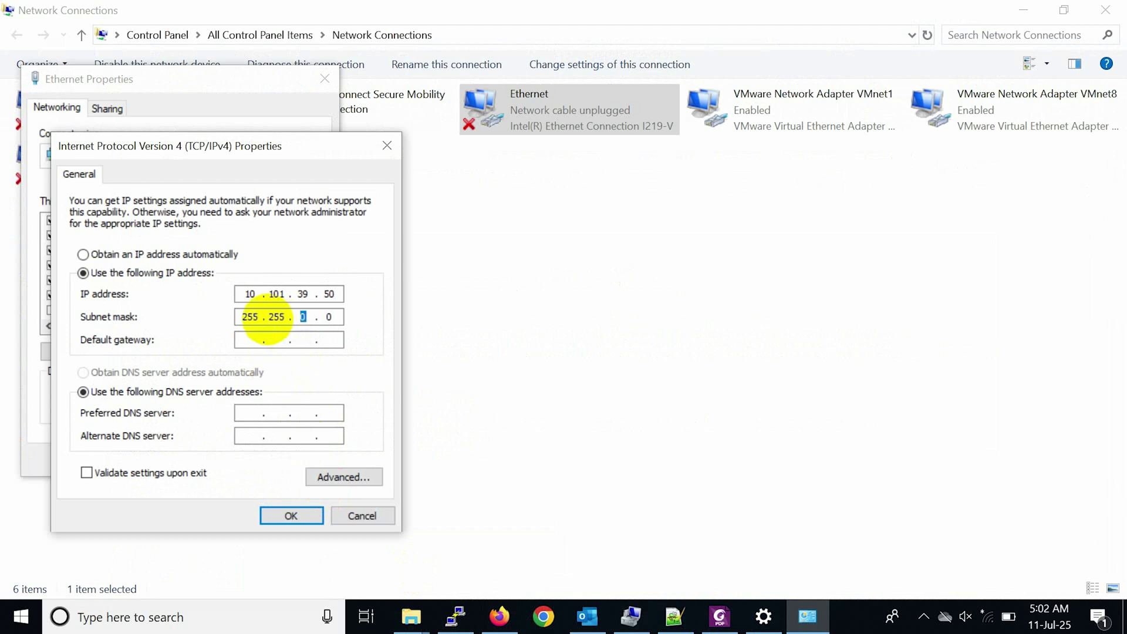
pyautogui.write('255.')
pyautogui.click(293, 517)
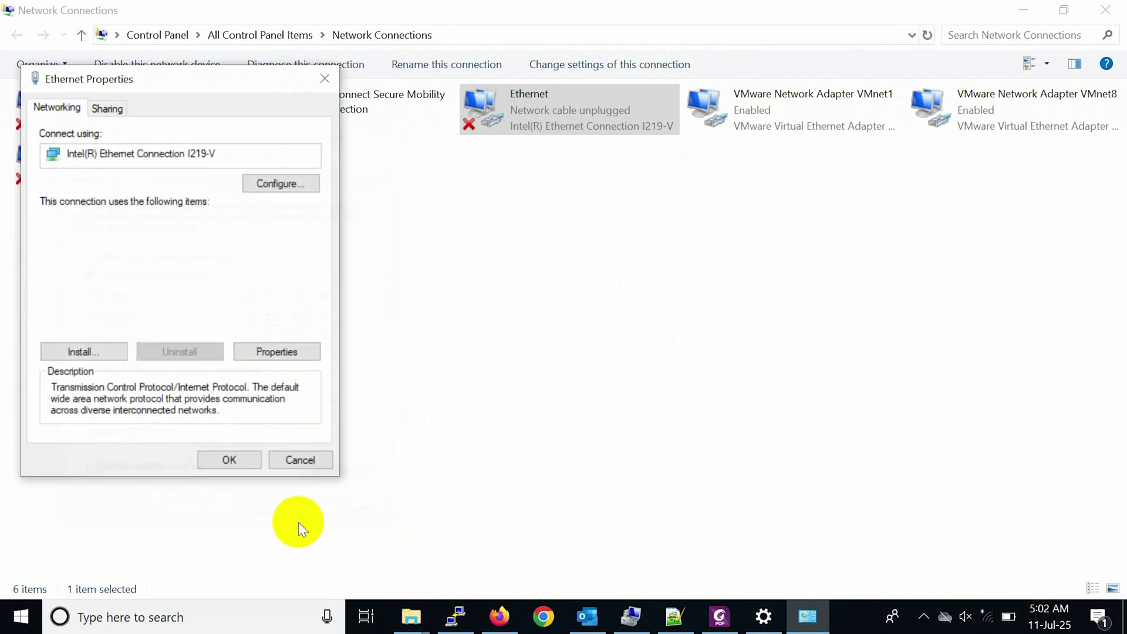
pyautogui.click(227, 461)
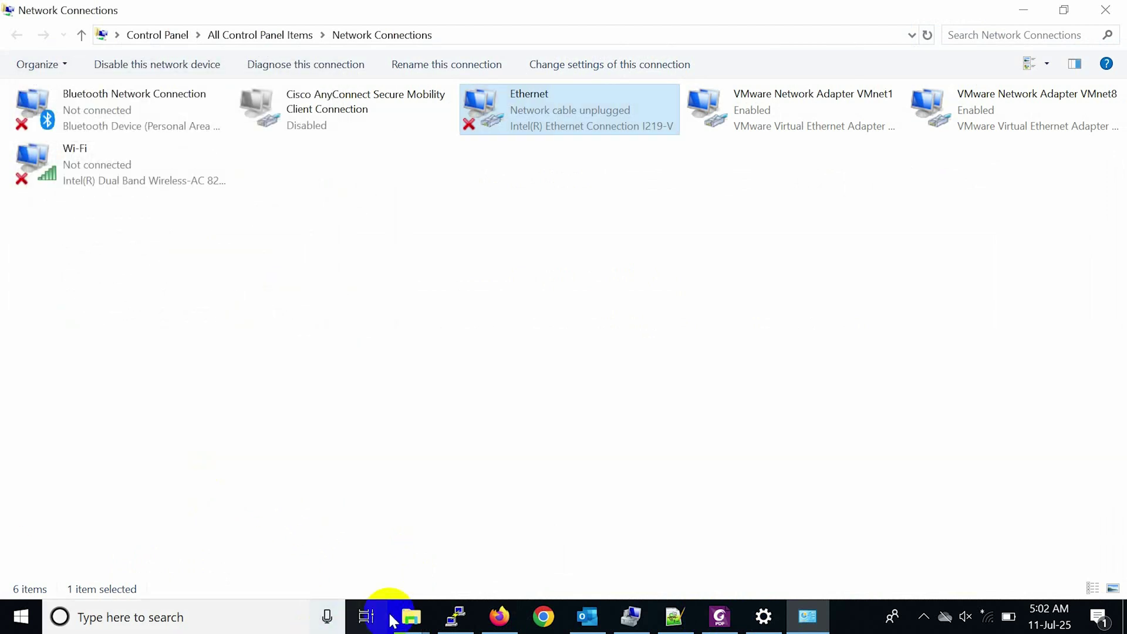
# Run 'show system detail' on the chassis console to check management IP 10.101.39.78.
pyautogui.click(448, 623)
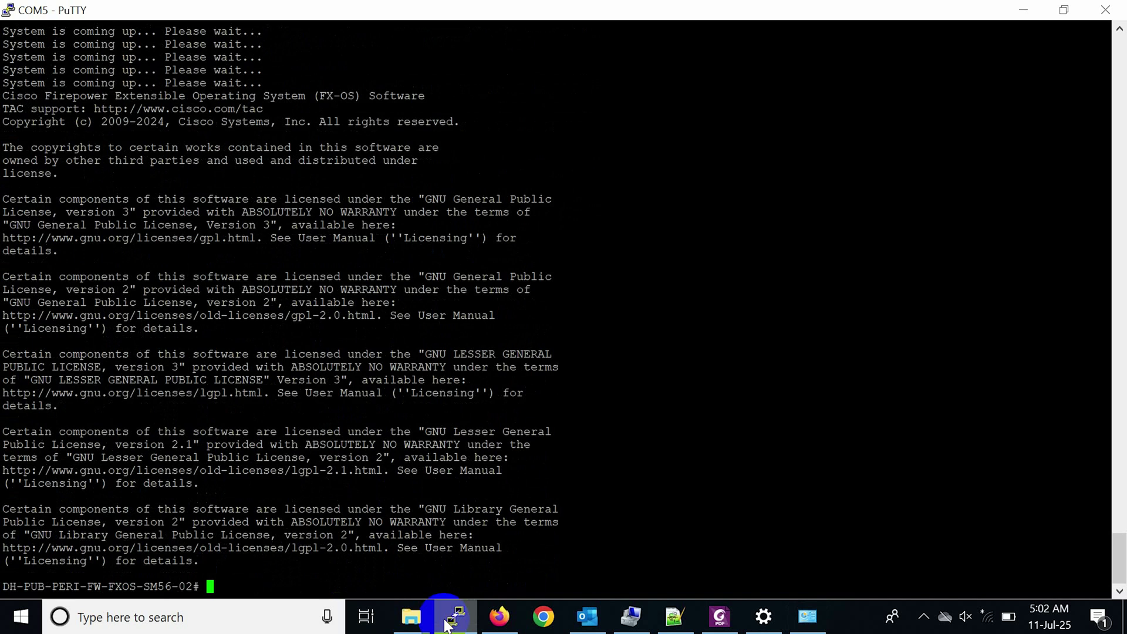
pyautogui.press('Return')
pyautogui.press('Return')
pyautogui.press('Return')
pyautogui.write('show ')
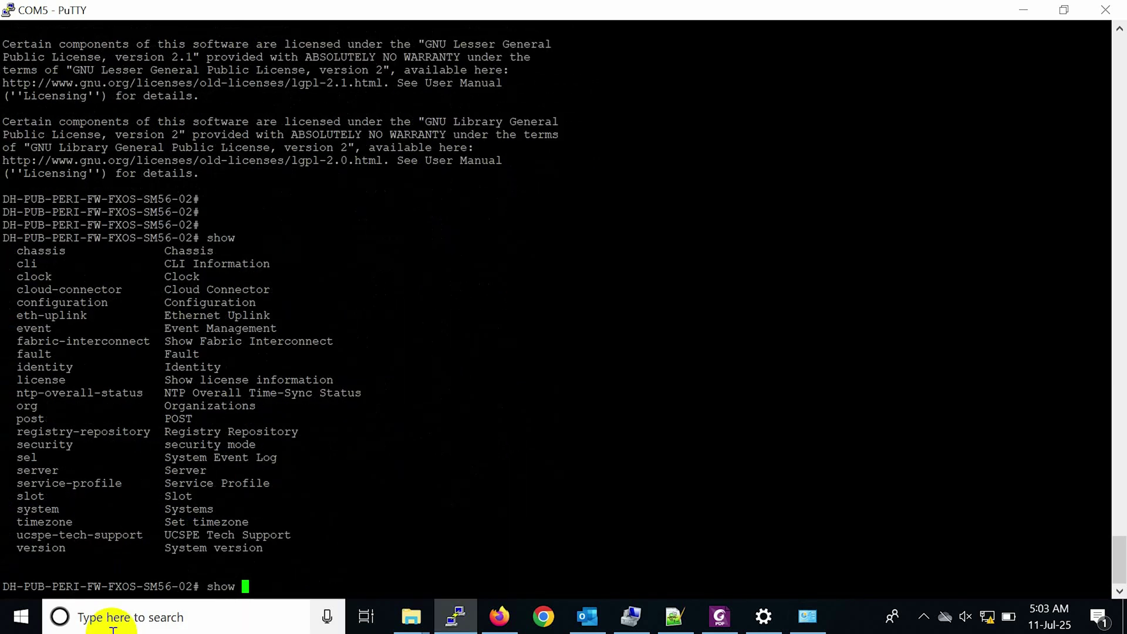
pyautogui.write('?system ')
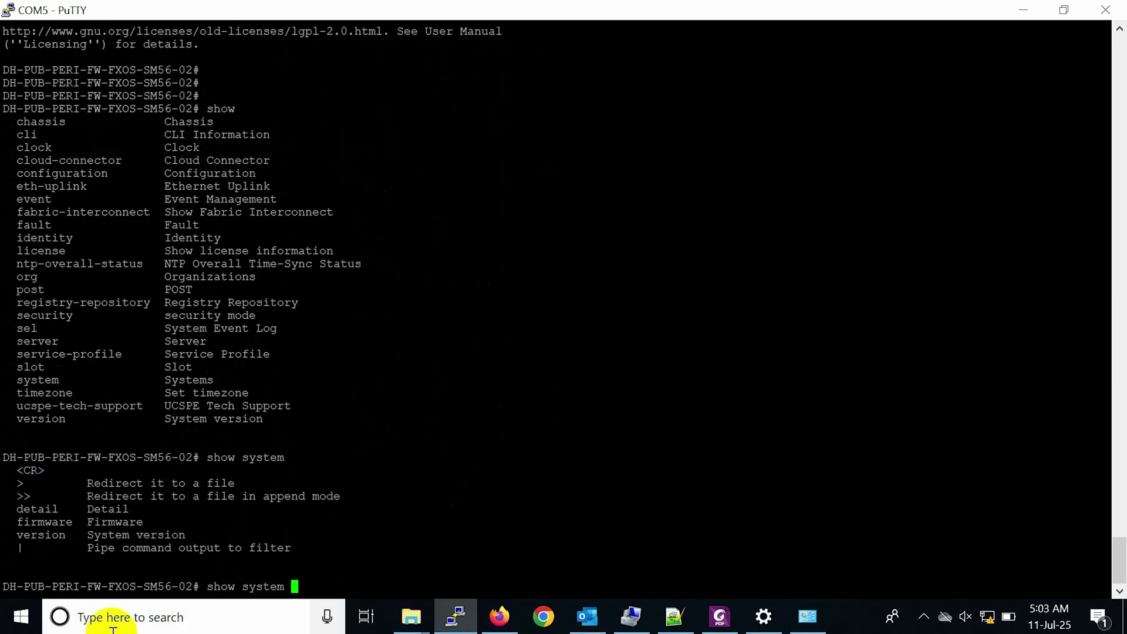
pyautogui.write('?detail')
pyautogui.press('Return')
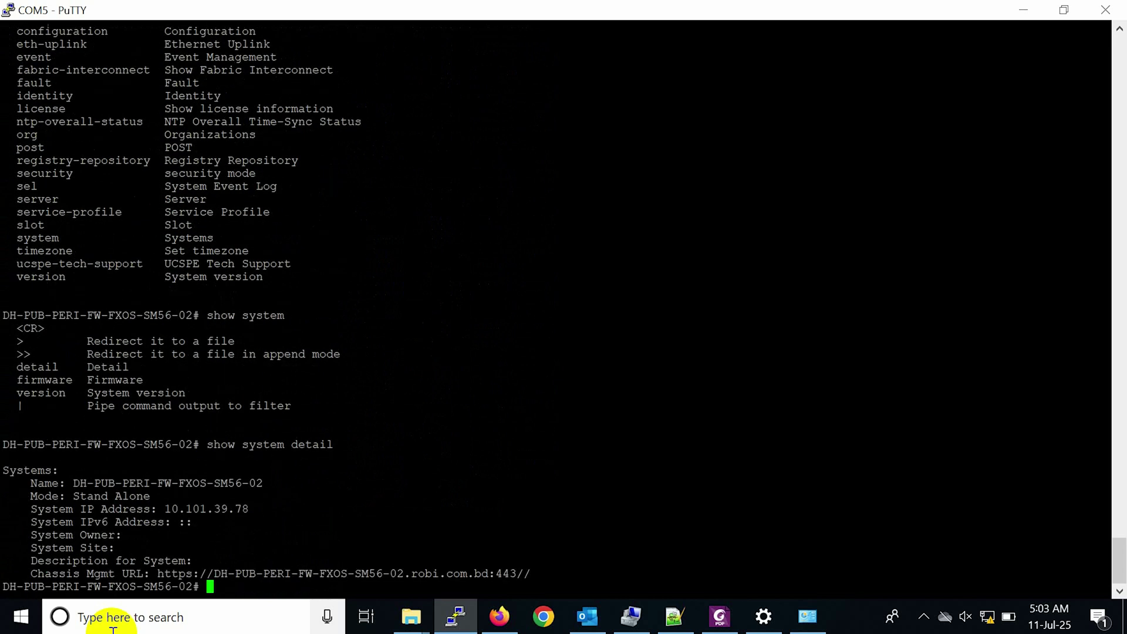
# Ping the chassis at 10.101.39.78 from a Windows command prompt.
pyautogui.press('super+r')
pyautogui.press('Return')
pyautogui.write('pi')
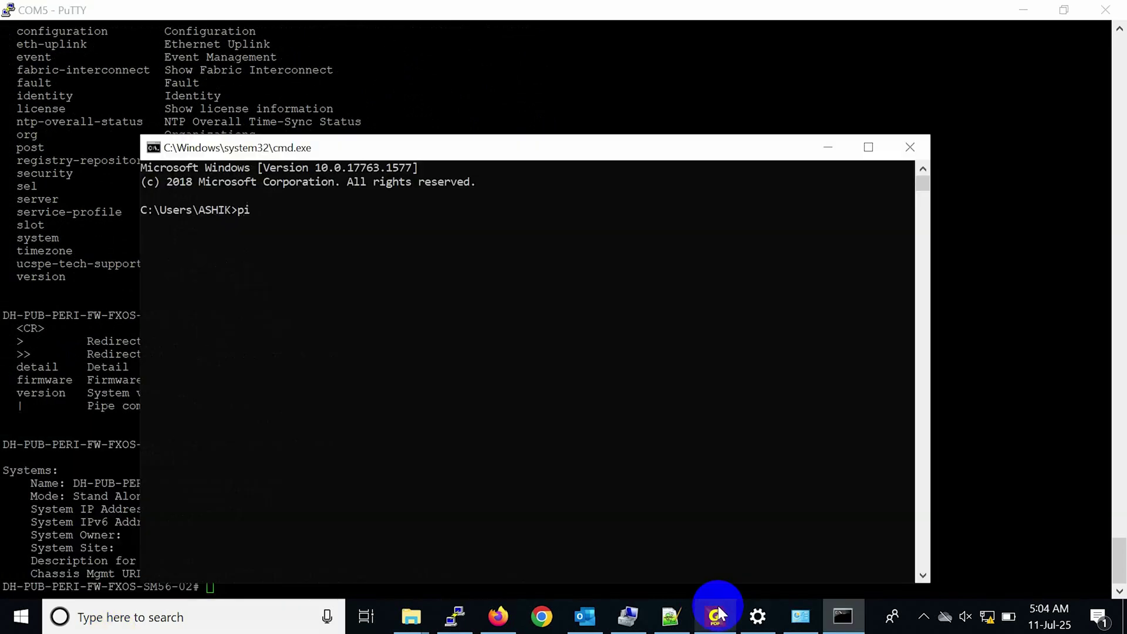
pyautogui.write('ng 10.101.39,')
pyautogui.write('78')
pyautogui.press('Return')
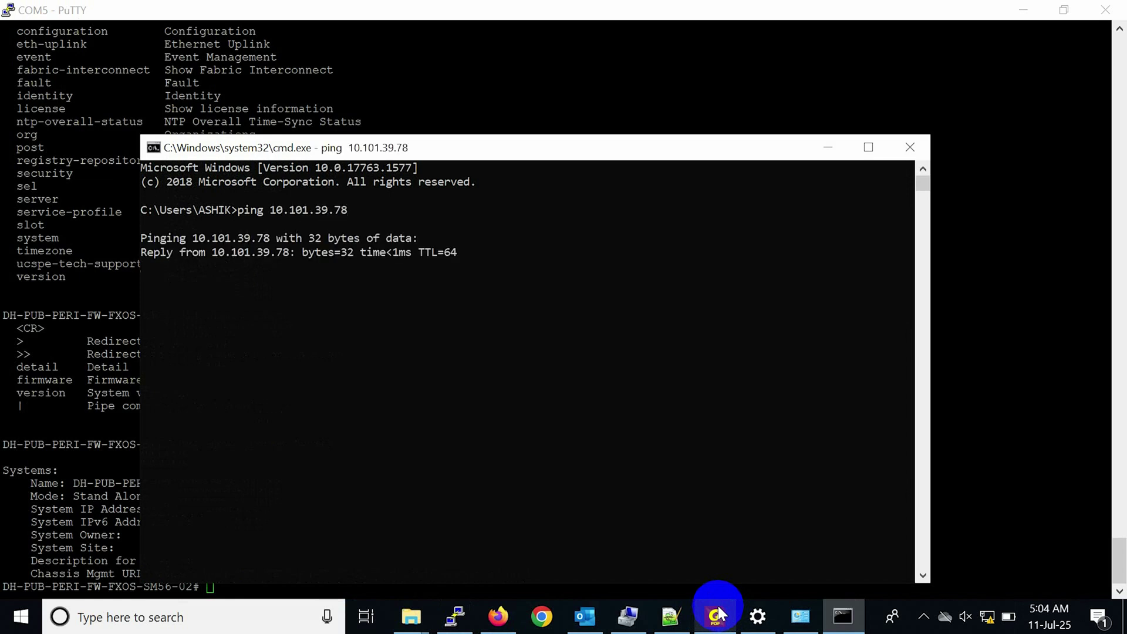
pyautogui.click(516, 621)
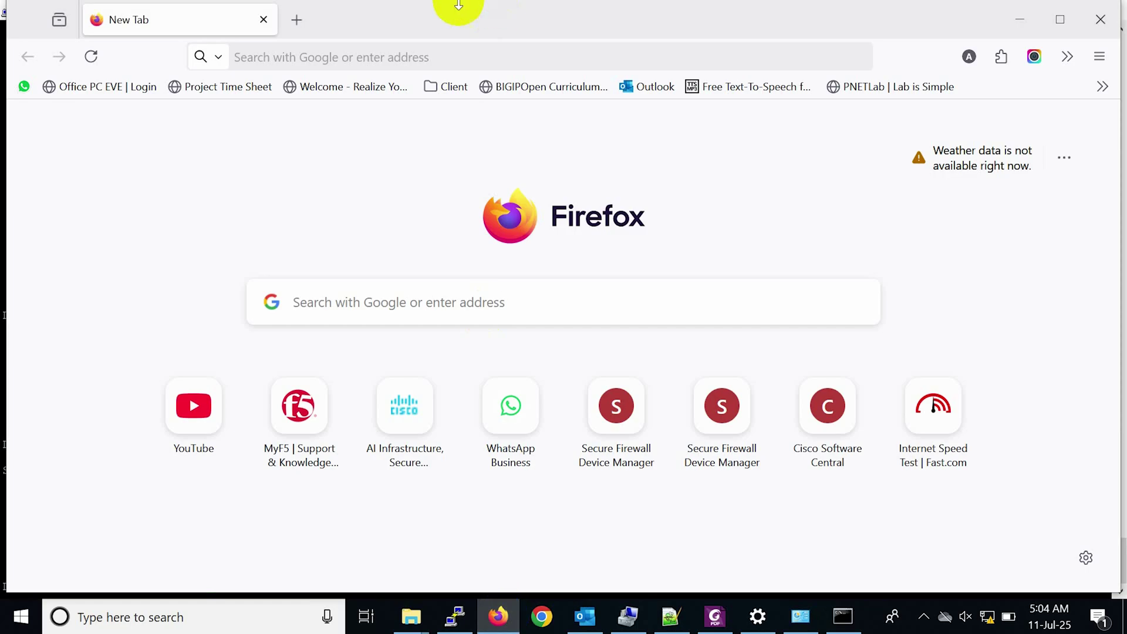
pyautogui.click(294, 46)
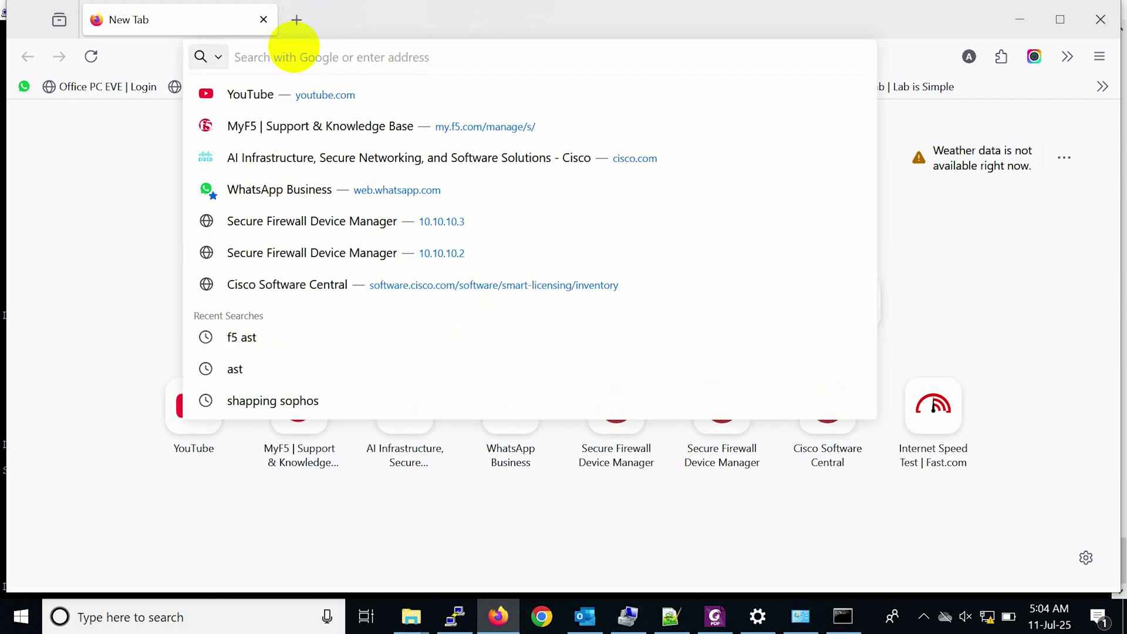
pyautogui.write('https')
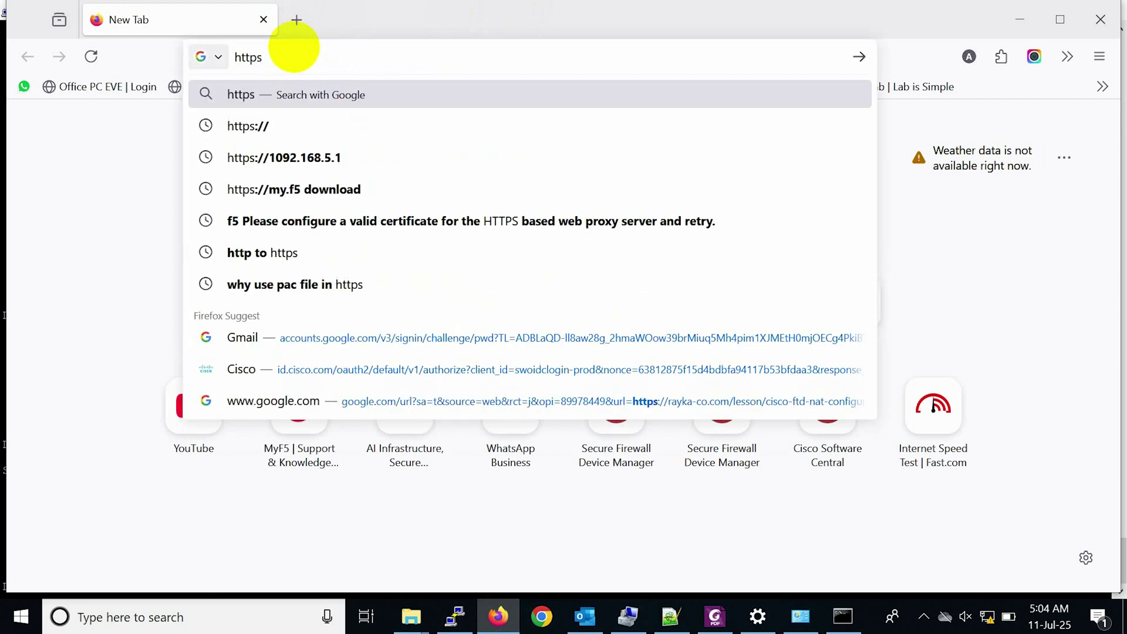
pyautogui.write('://10.101.39.78')
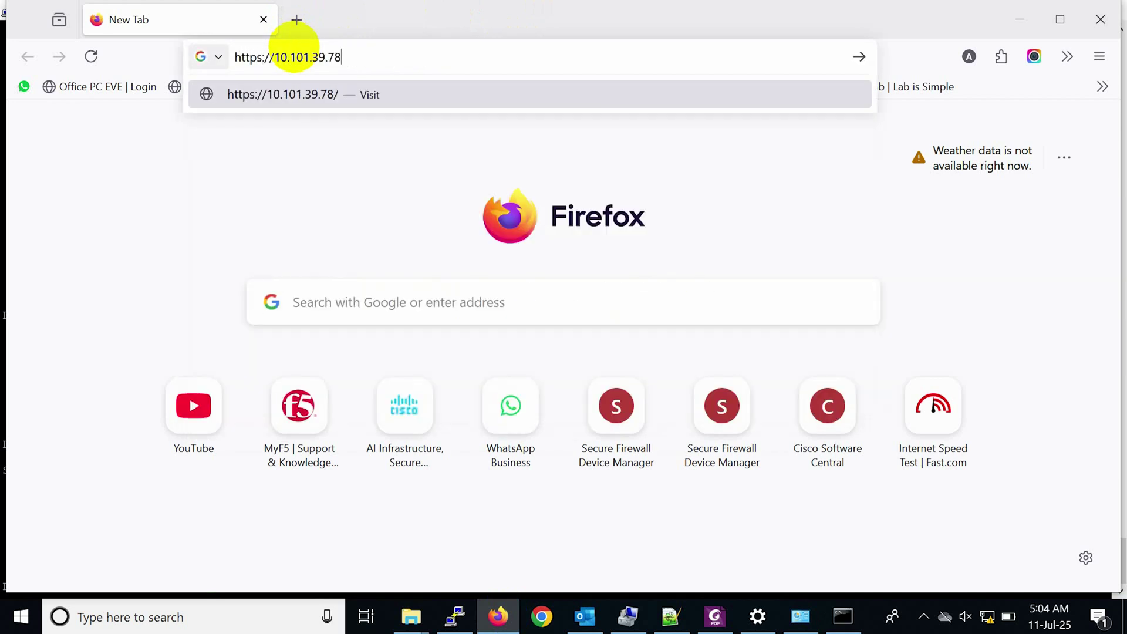
pyautogui.press('Return')
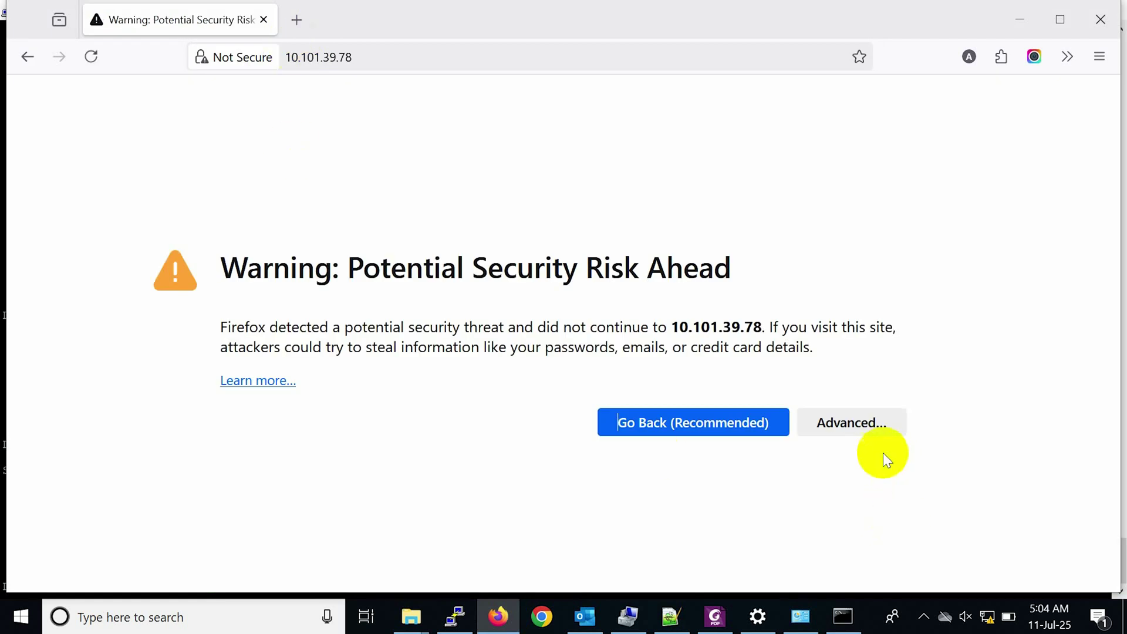
pyautogui.click(853, 437)
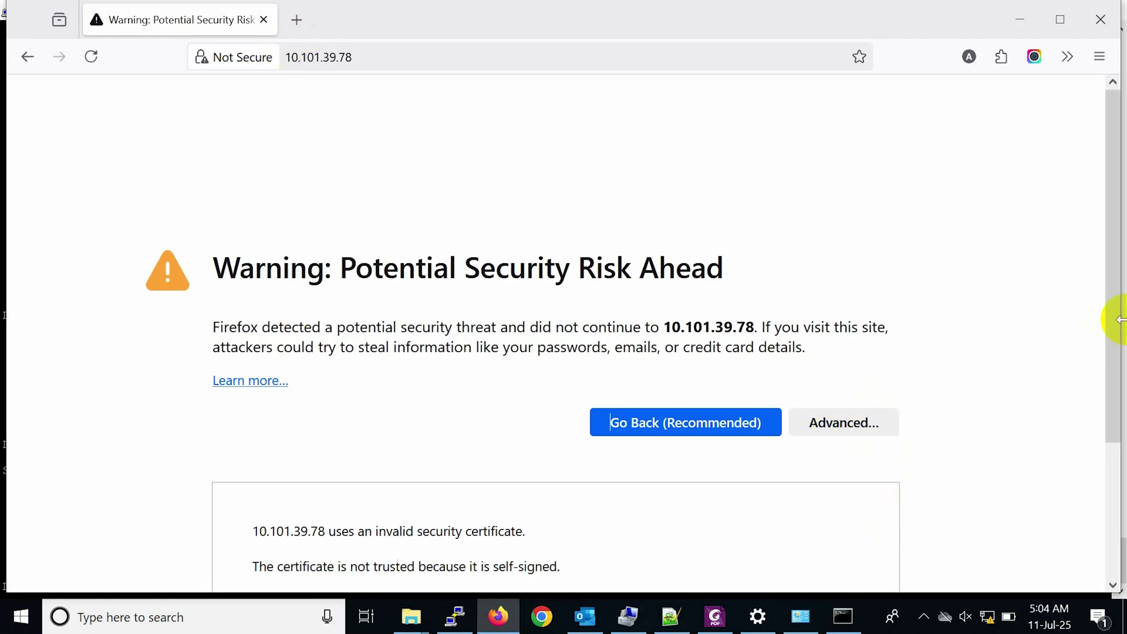
pyautogui.moveTo(1110, 322); pyautogui.dragTo(1114, 460)
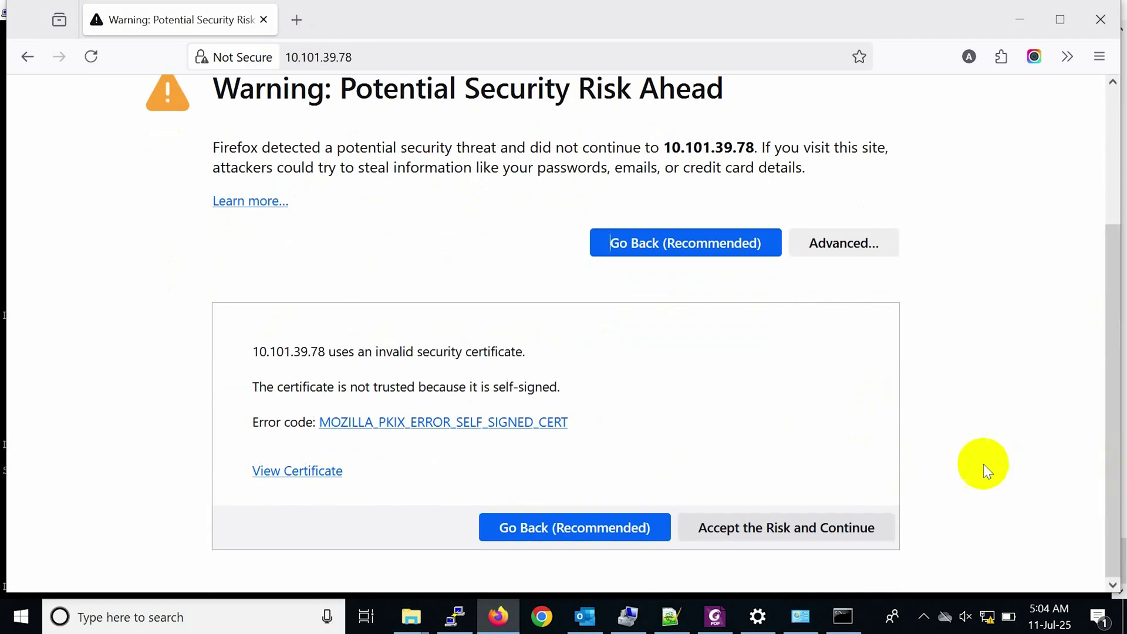
pyautogui.click(858, 523)
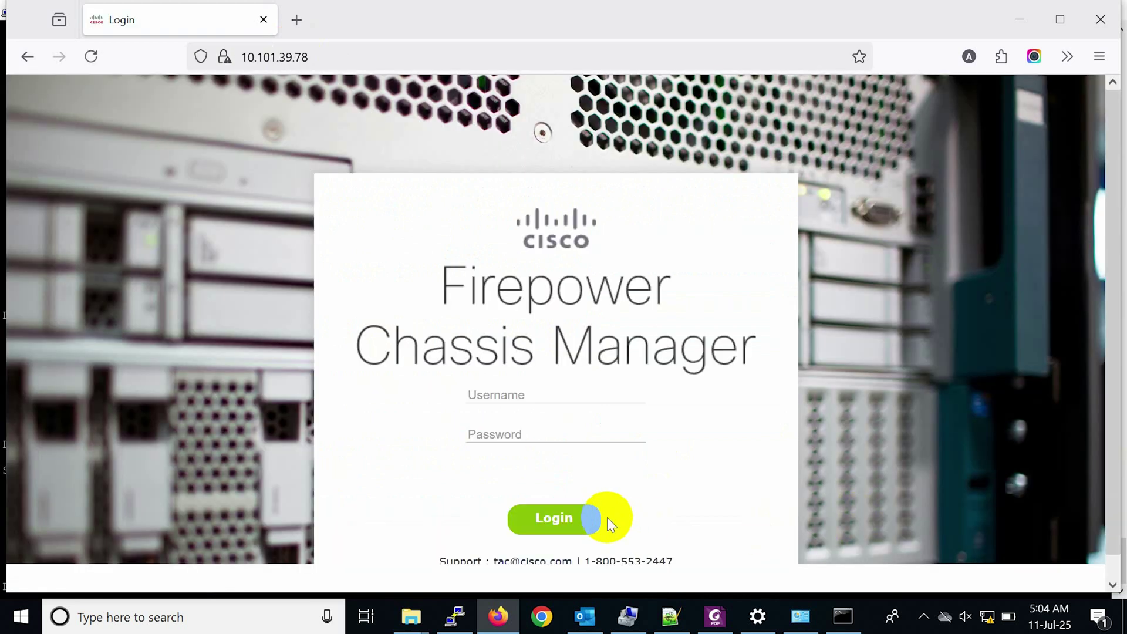
# Log in to Firepower Chassis Manager with the admin username and password.
pyautogui.click(556, 397)
pyautogui.write('admin')
pyautogui.press('Tab')
pyautogui.write('a')
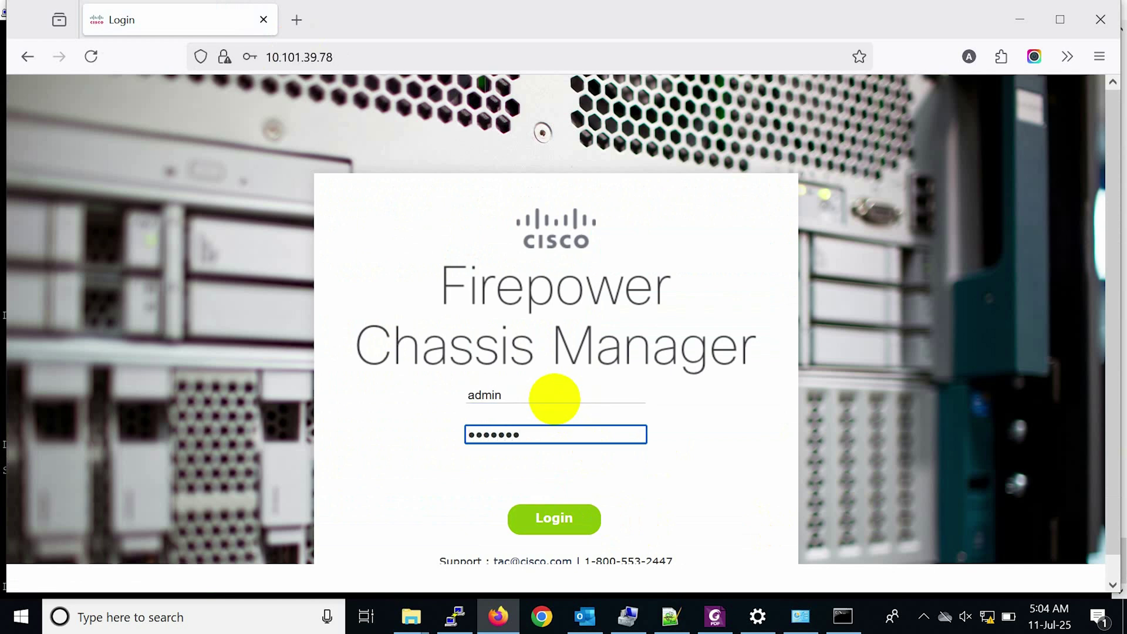
pyautogui.write('**')
pyautogui.press('Return')
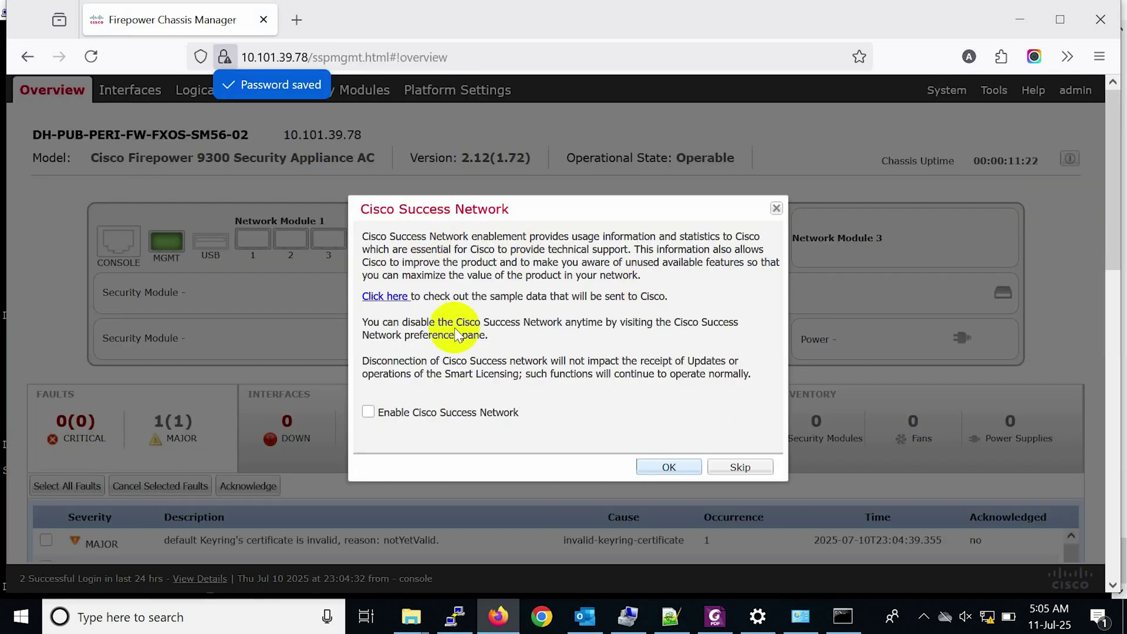
# Skip the Cisco Success Network prompt, view Security Modules, then choose System > Updates.
pyautogui.click(730, 468)
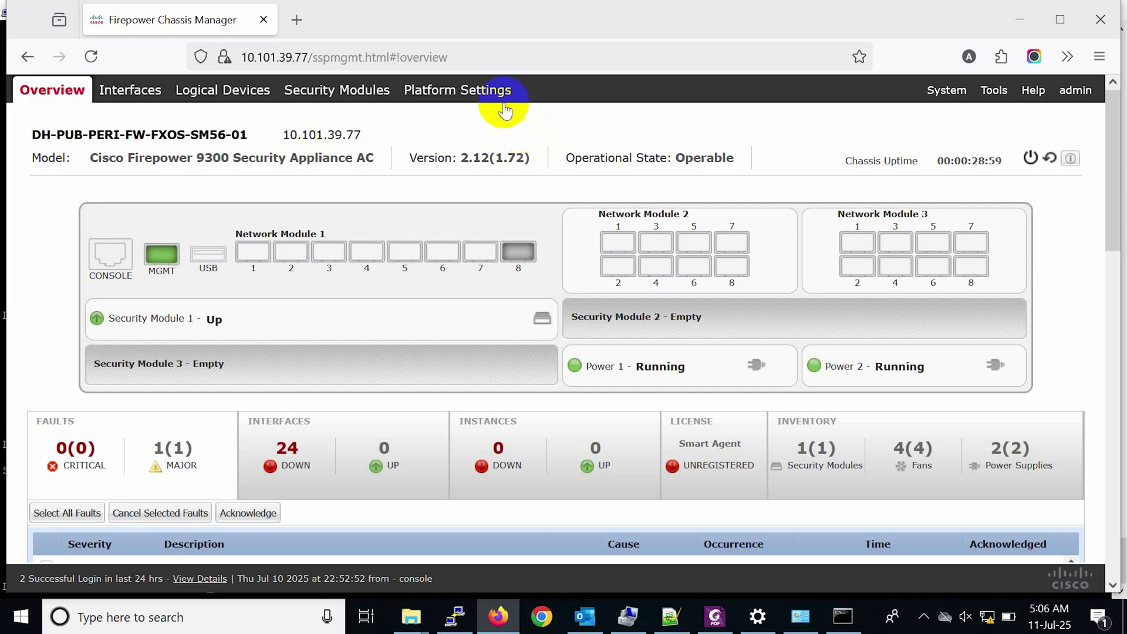
pyautogui.click(380, 91)
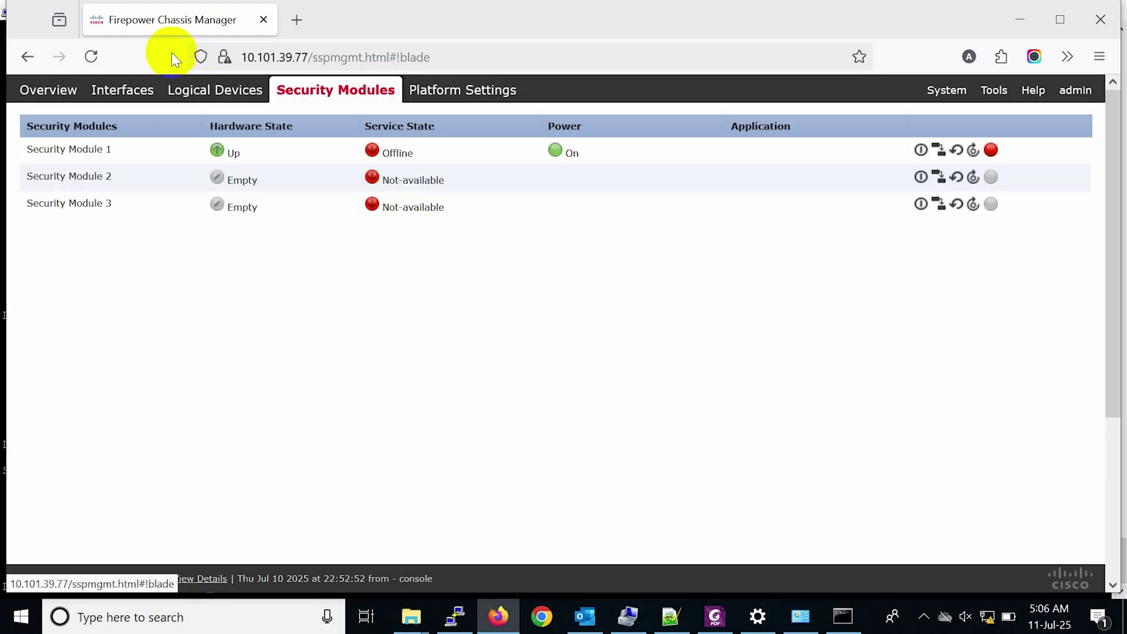
pyautogui.moveTo(943, 92)
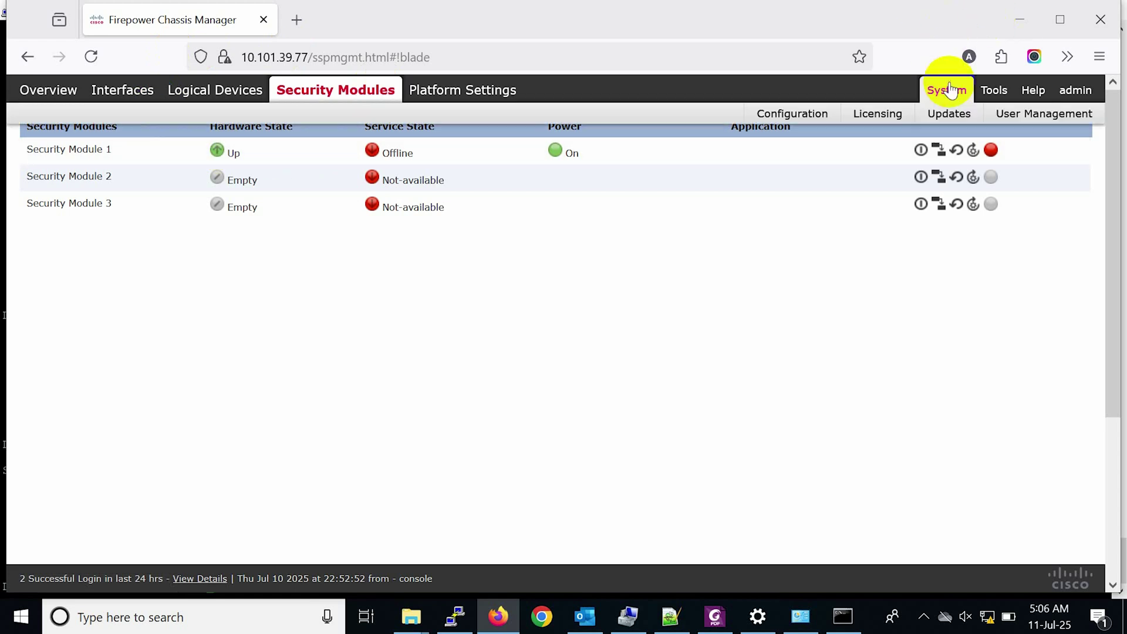
pyautogui.click(943, 117)
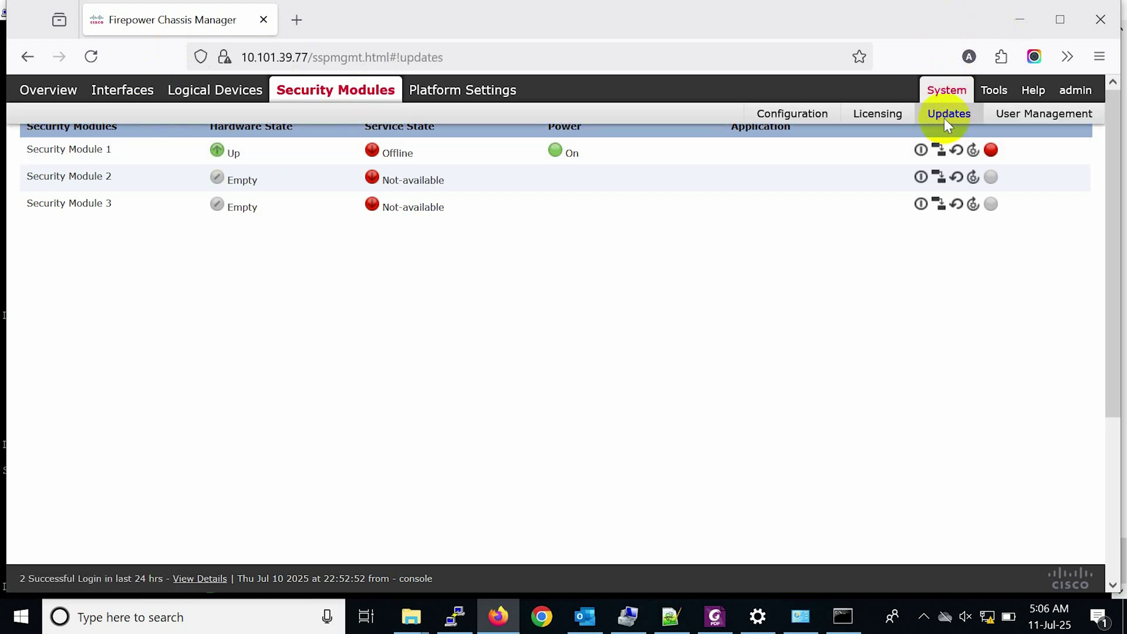